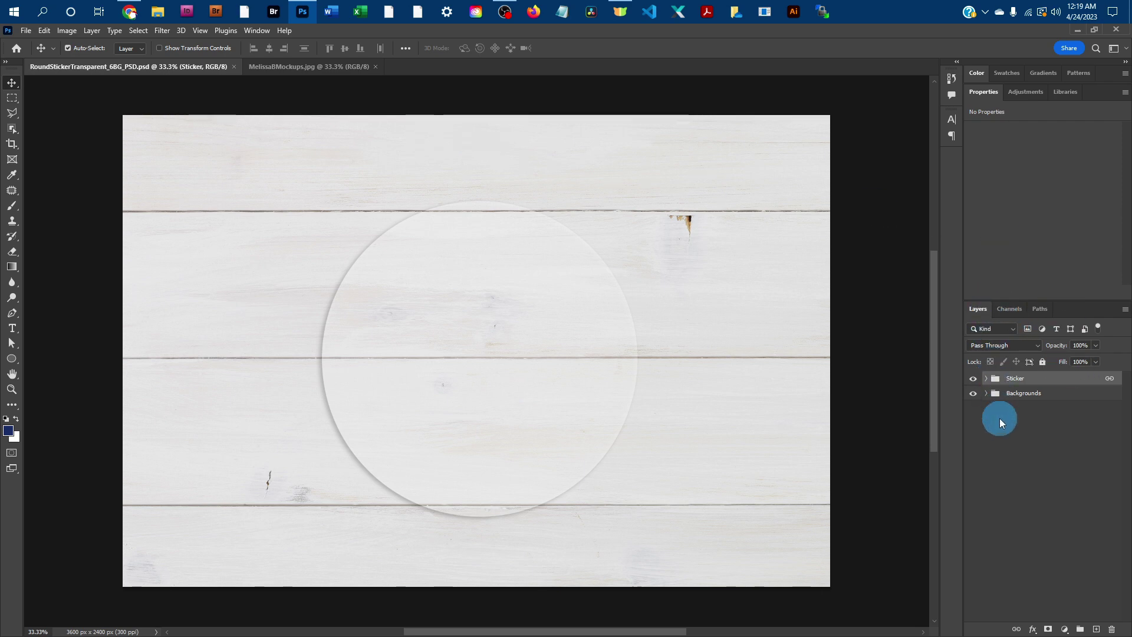
# Collapse the Properties panel by double-clicking its tab so the Layers list has more space
pyautogui.doubleClick(982, 91)
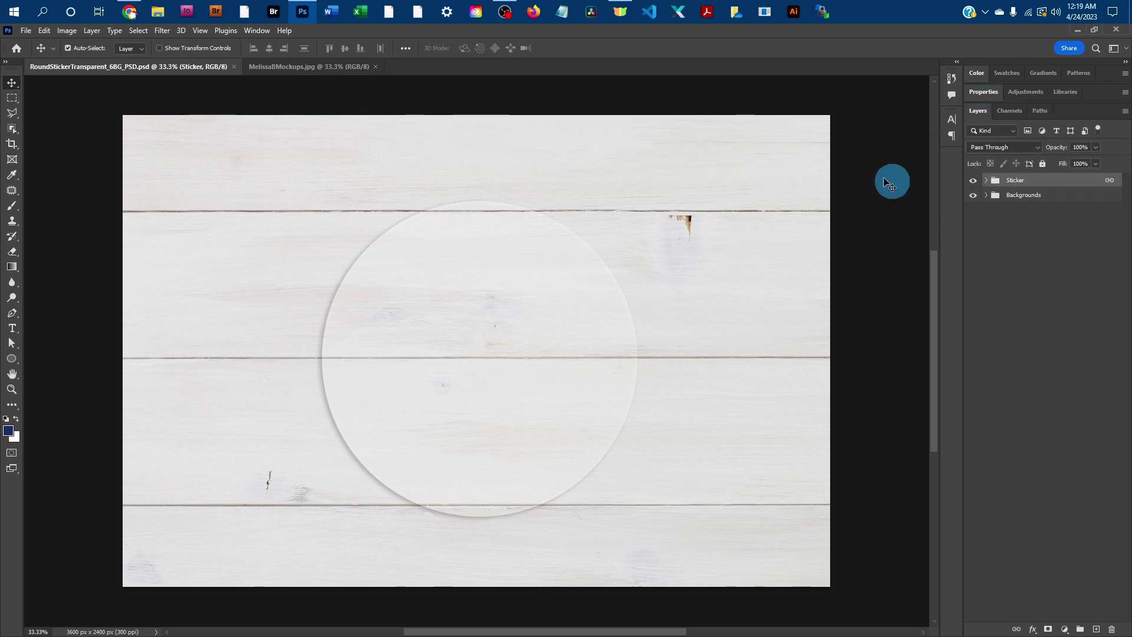
pyautogui.click(254, 30)
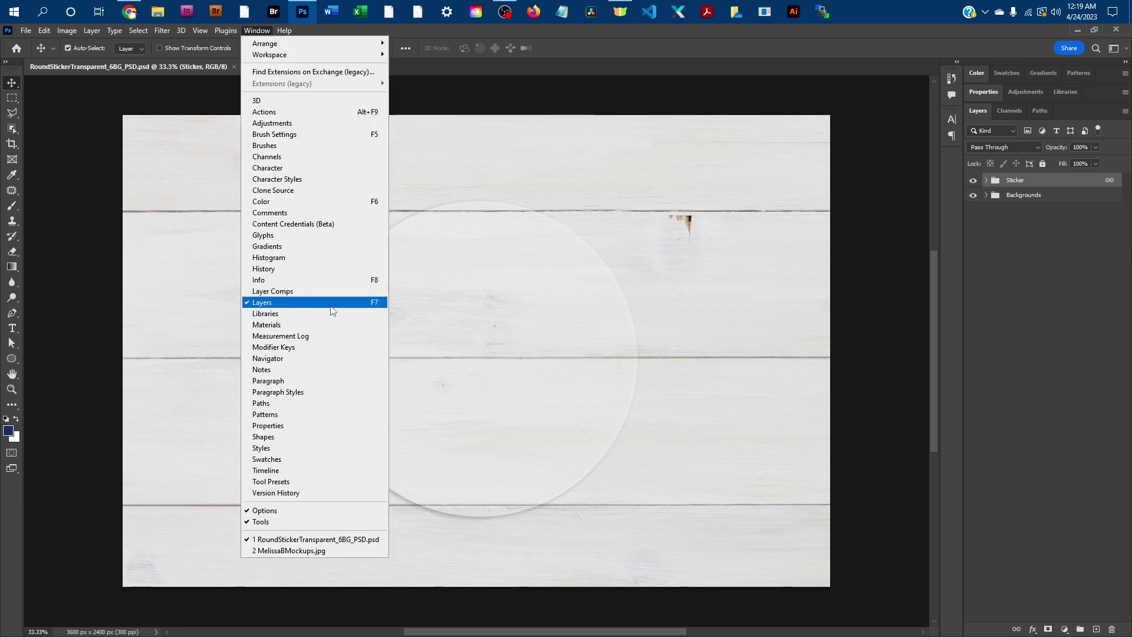
# Expand the Sticker group, open the Design - Sticker smart object, and restore down the window
pyautogui.click(1059, 288)
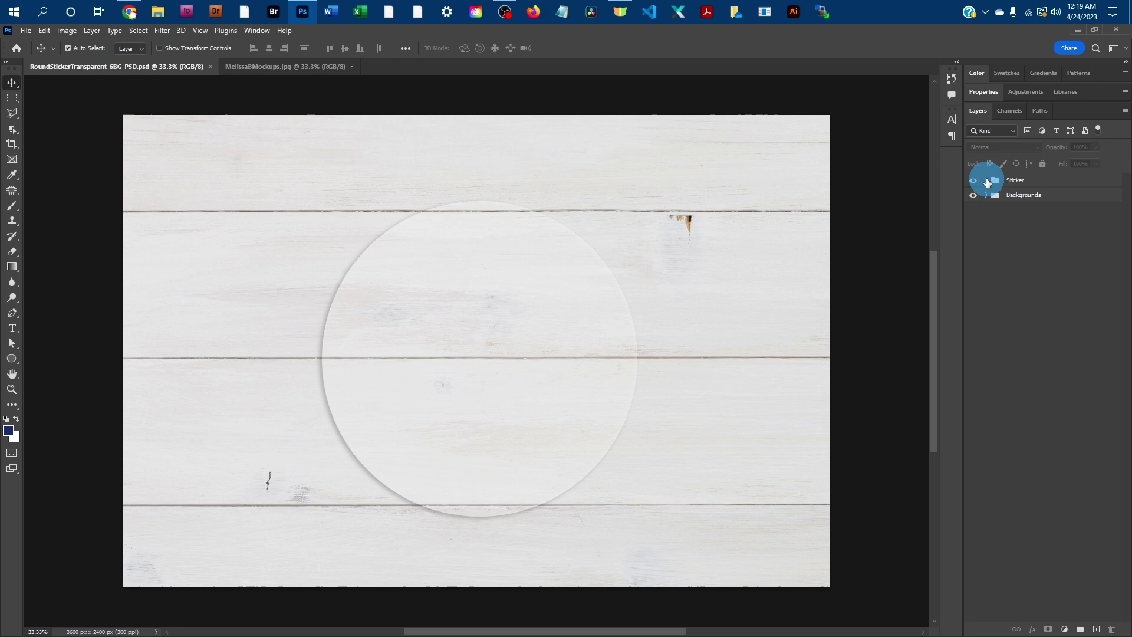
pyautogui.click(986, 181)
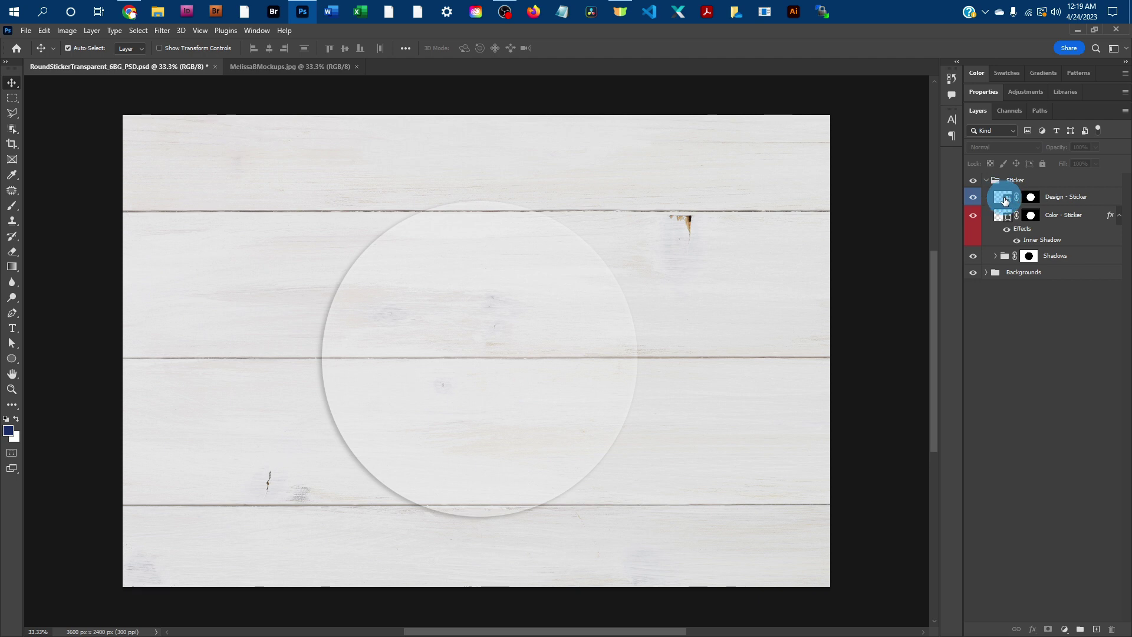
pyautogui.doubleClick(1006, 199)
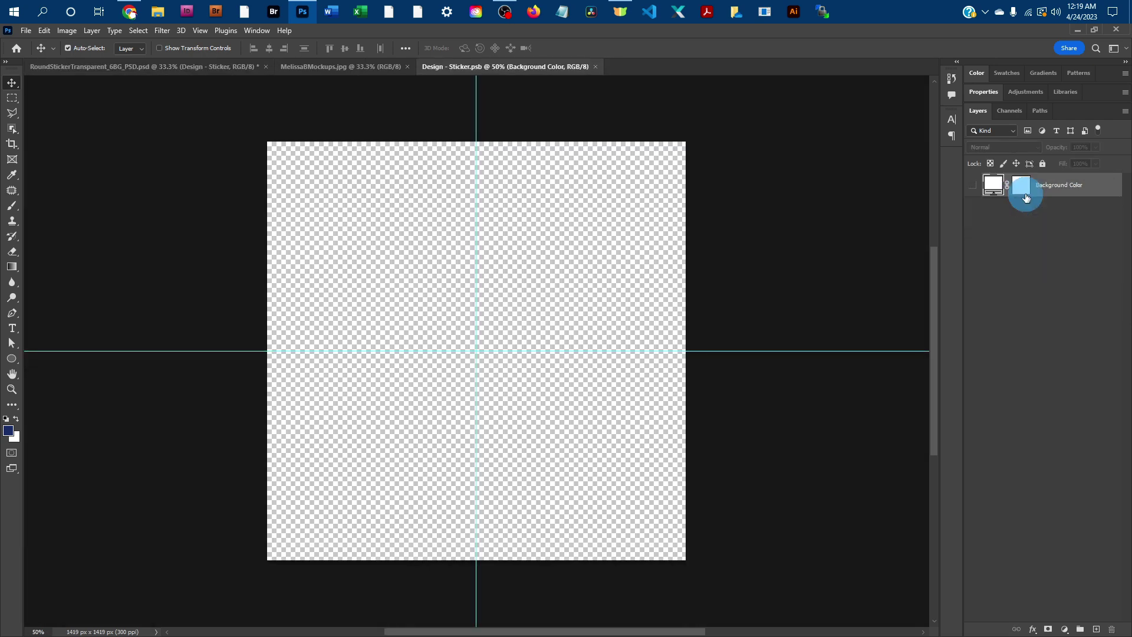
pyautogui.click(1094, 30)
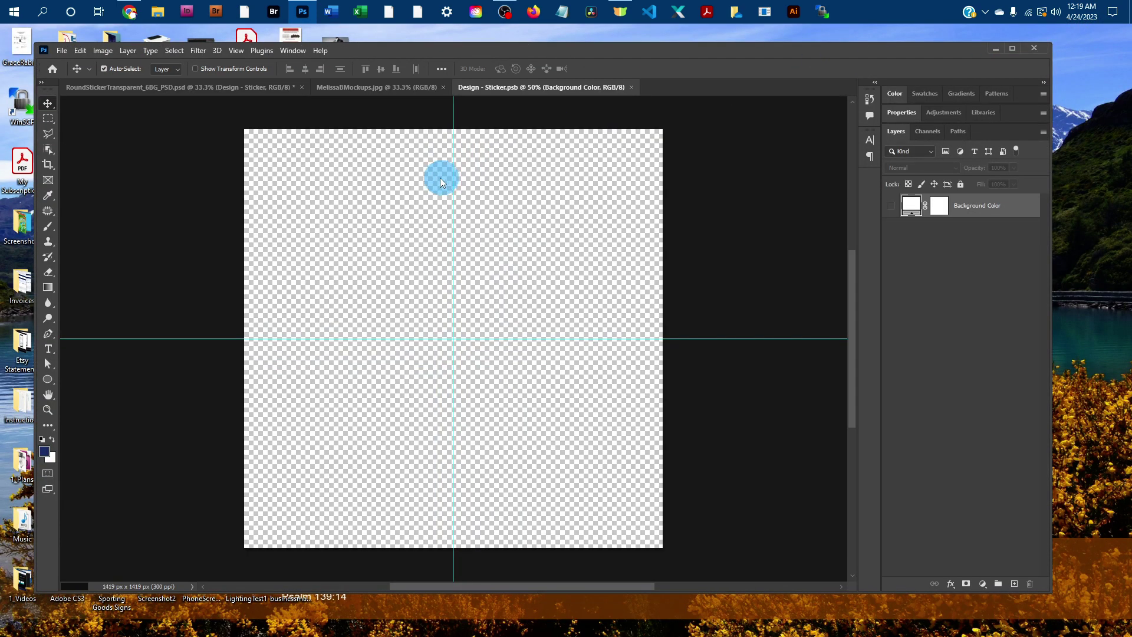
# Open Sticker Design.png from the 1_Art folder
pyautogui.click(62, 51)
pyautogui.click(70, 78)
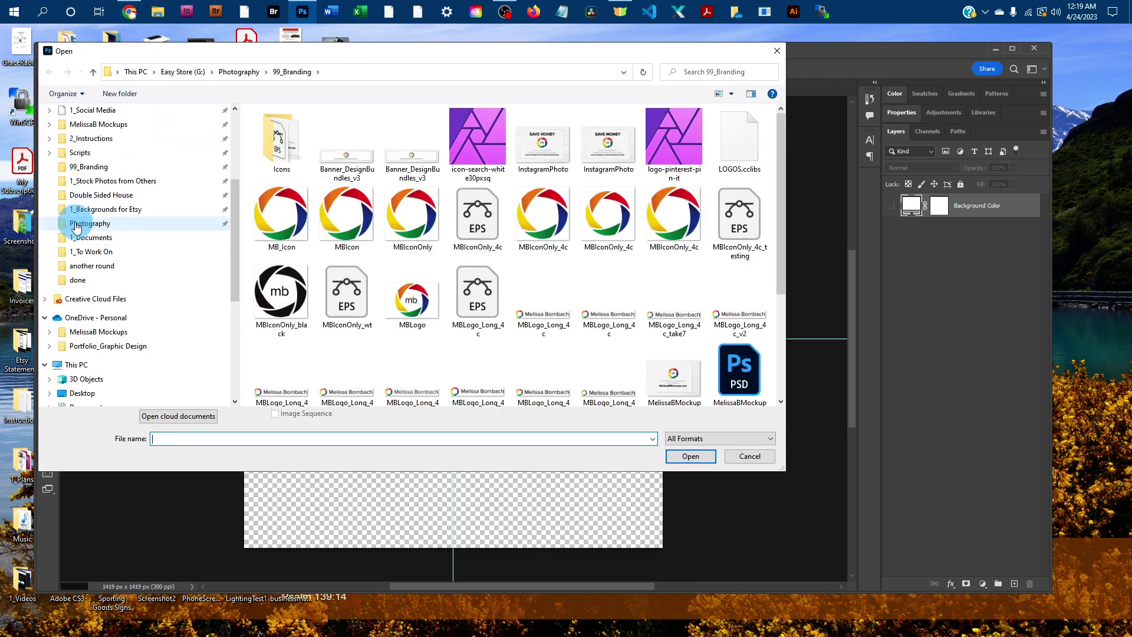
pyautogui.scroll(3, 76, 227)
pyautogui.click(80, 190)
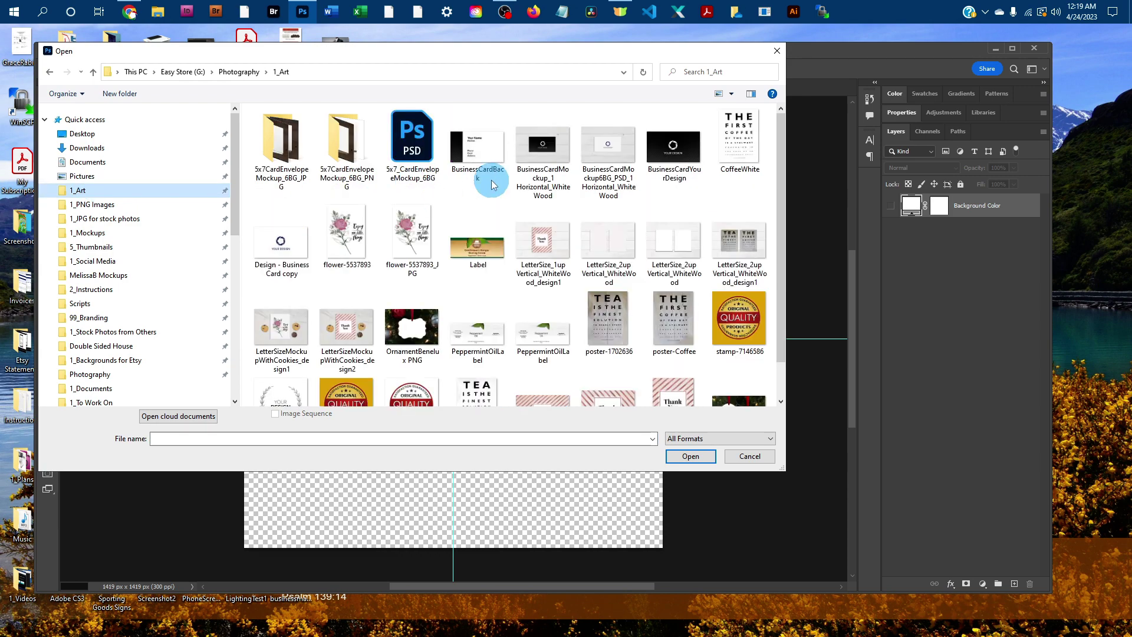
pyautogui.scroll(-1, 416, 285)
pyautogui.click(264, 371)
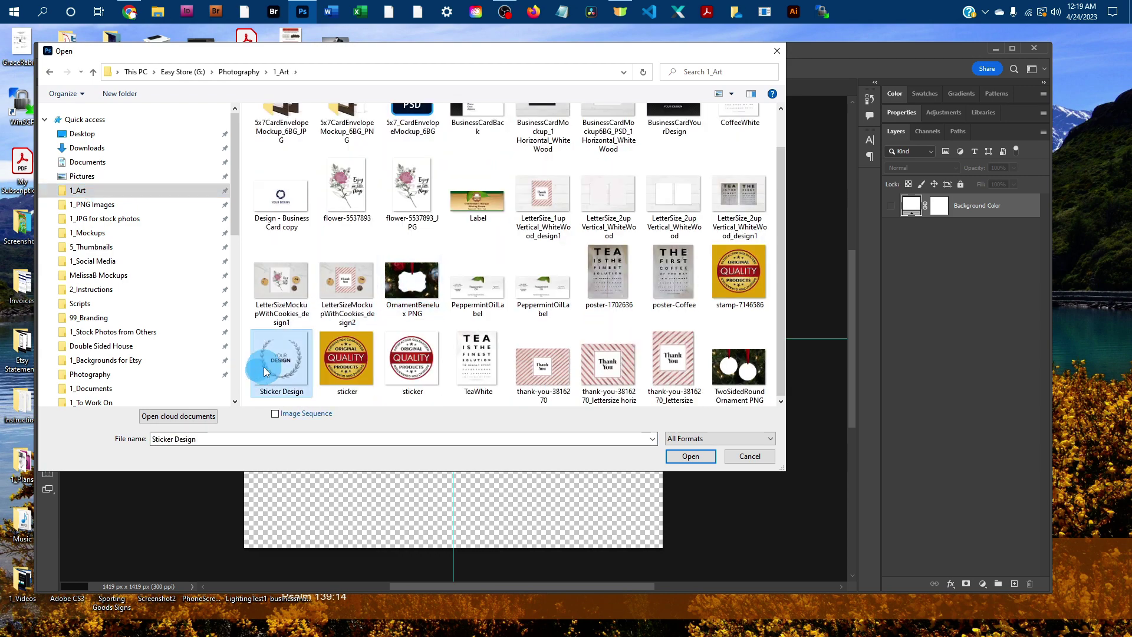
pyautogui.click(688, 455)
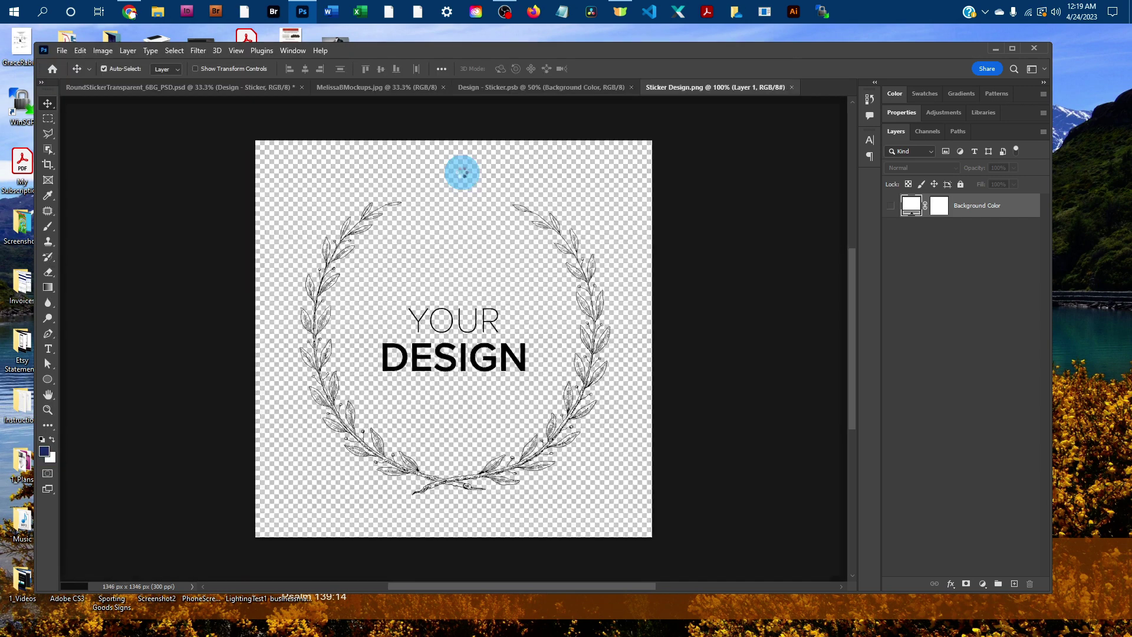
# Select all of the wreath, copy it, and paste it into Design - Sticker.psb as Layer 1
pyautogui.click(171, 51)
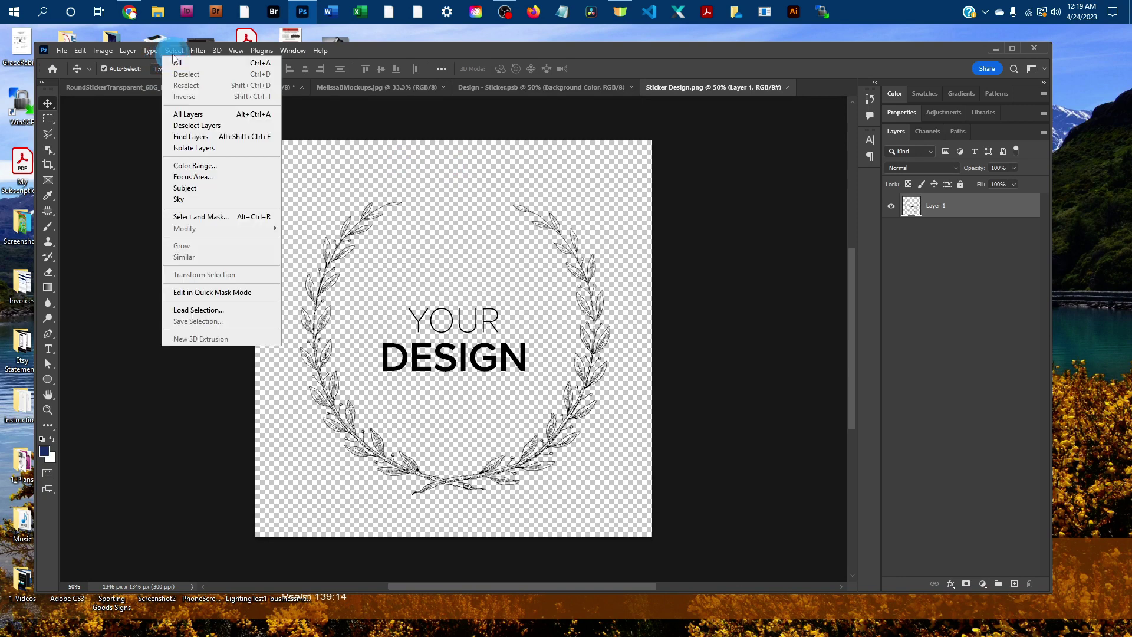
pyautogui.click(177, 62)
pyautogui.click(80, 51)
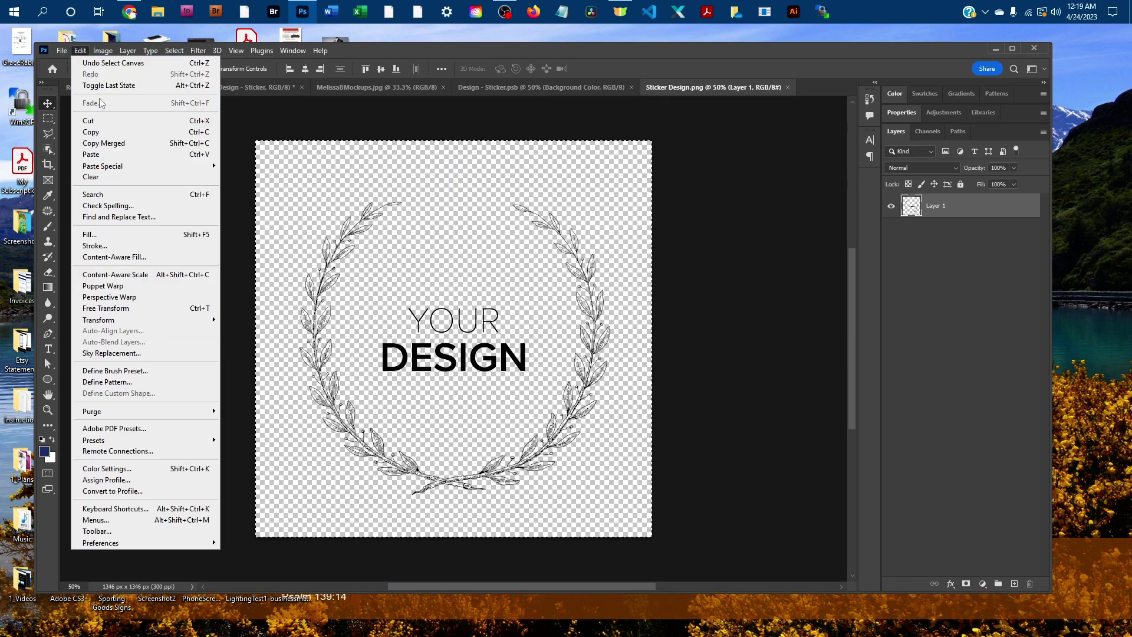
pyautogui.click(97, 132)
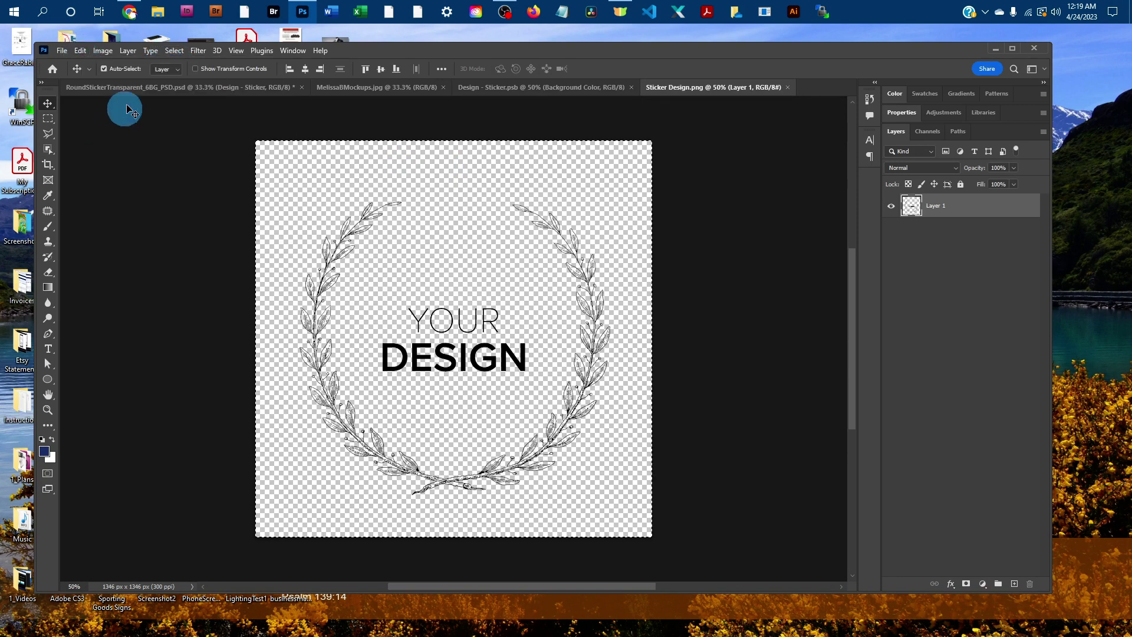
pyautogui.click(523, 89)
pyautogui.click(80, 51)
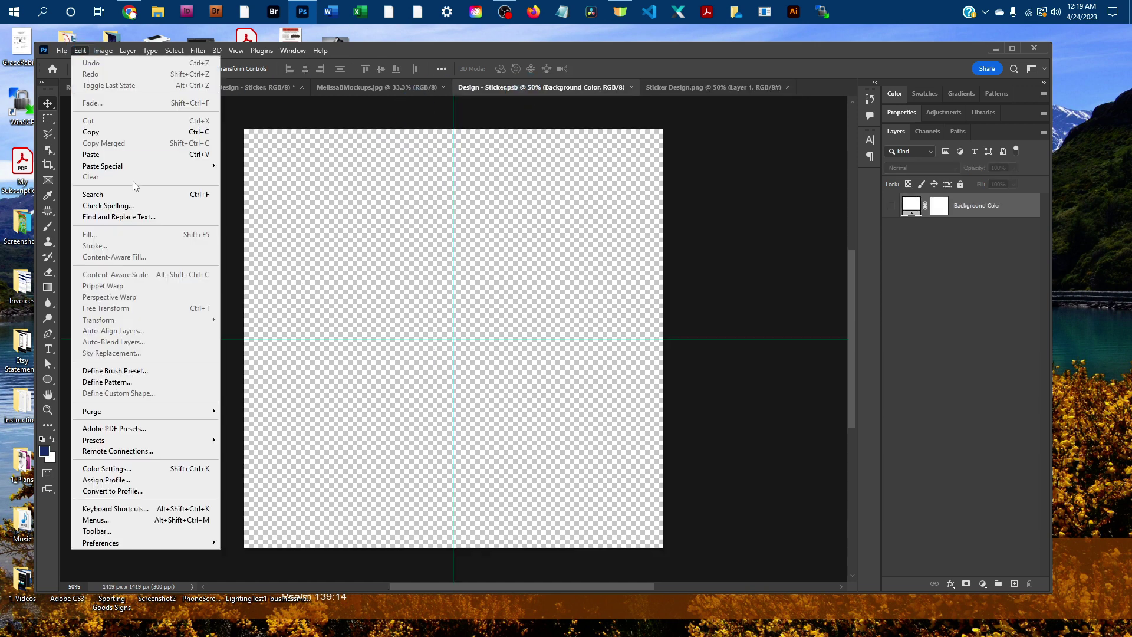
pyautogui.click(94, 153)
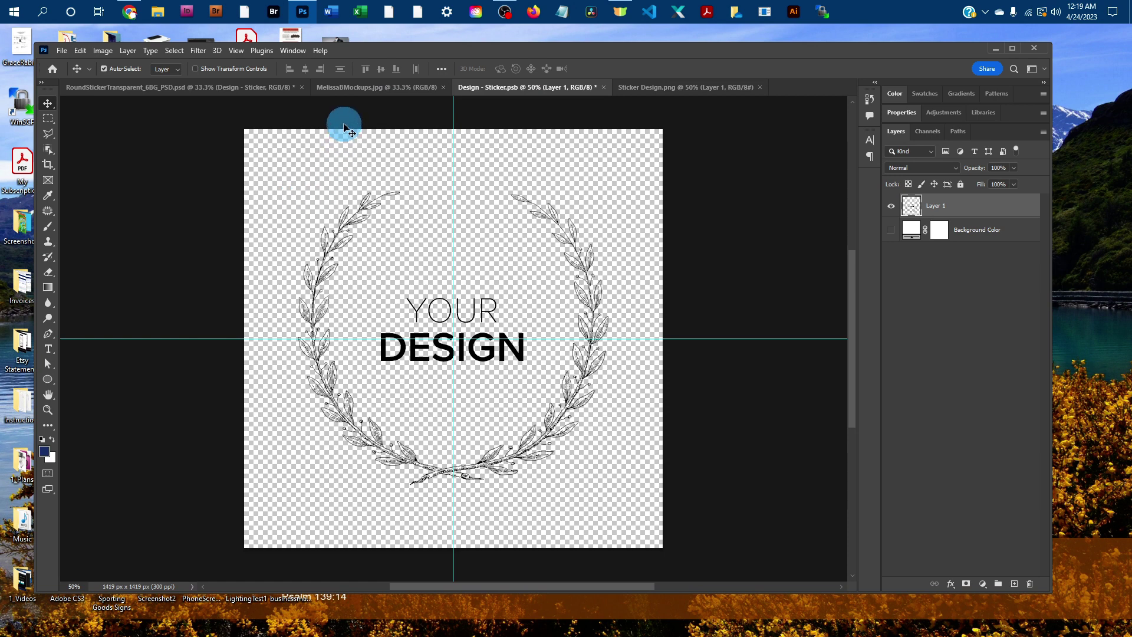
# Free-transform the wreath to about 103% and move it 16 px left and 44 px down
pyautogui.click(80, 51)
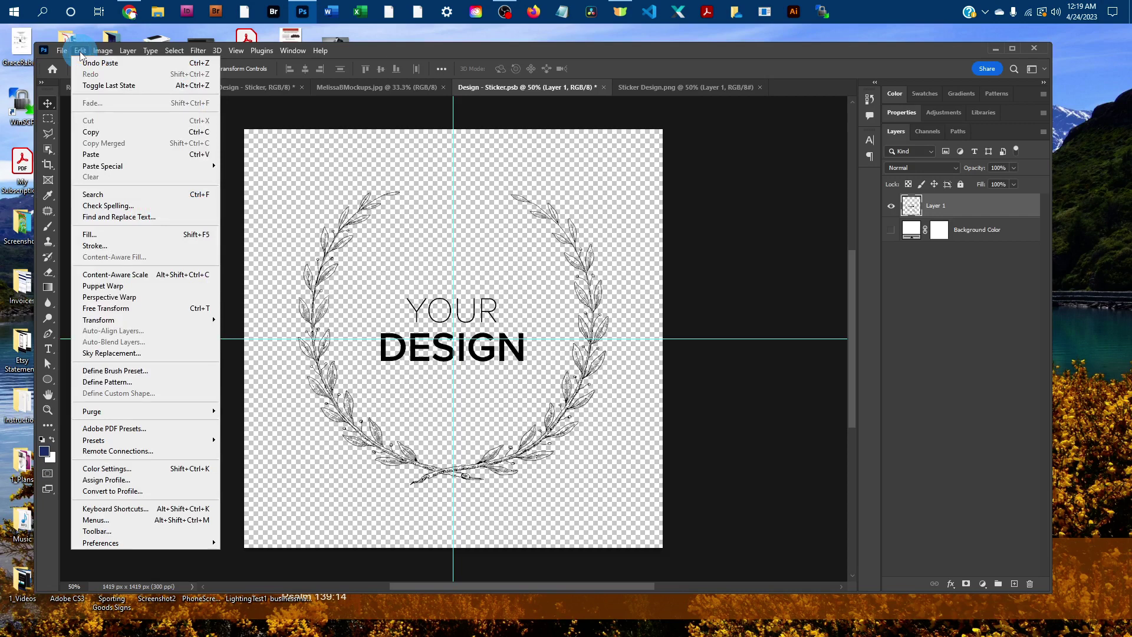
pyautogui.click(146, 303)
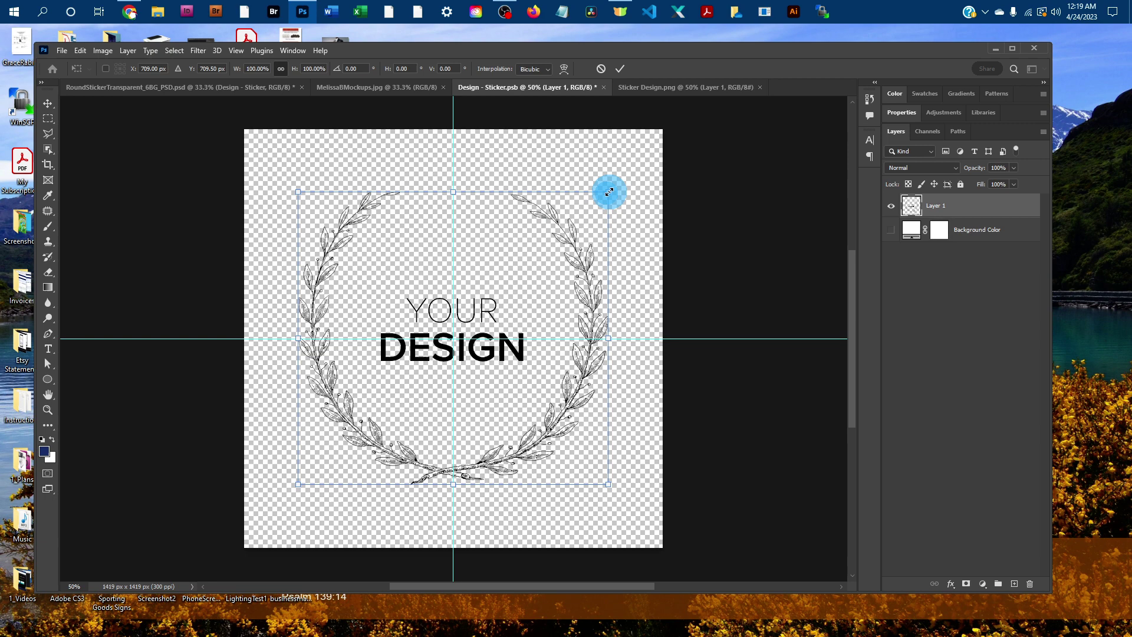
pyautogui.moveTo(608, 190)
pyautogui.mouseDown()
pyautogui.moveTo(639, 172)
pyautogui.moveTo(569, 217)
pyautogui.moveTo(602, 200)
pyautogui.mouseUp()
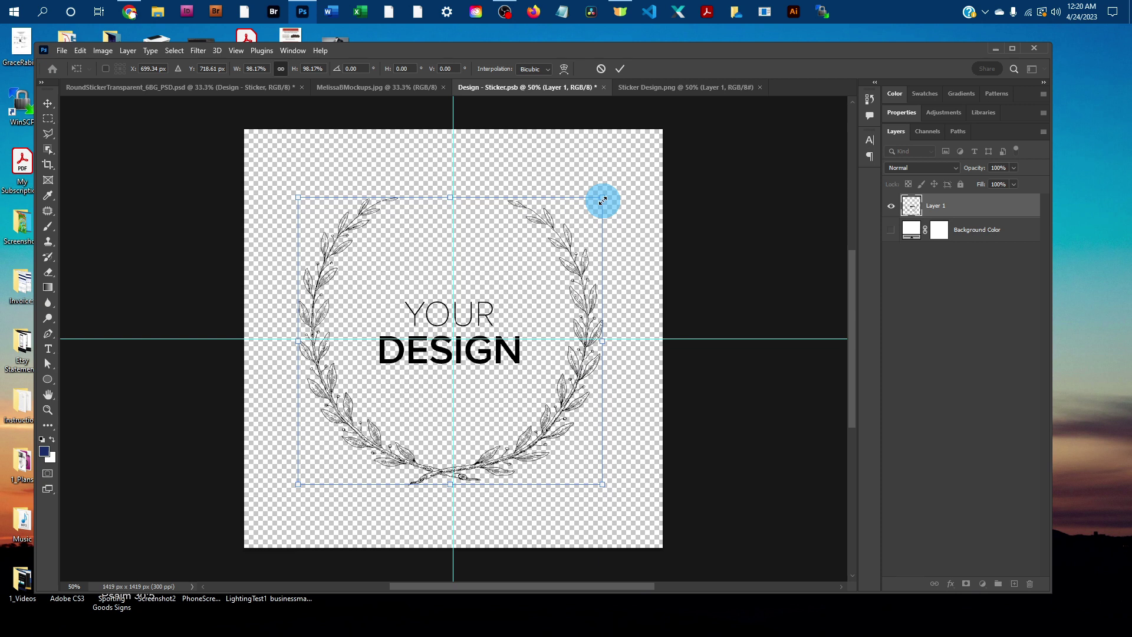
pyautogui.click(79, 50)
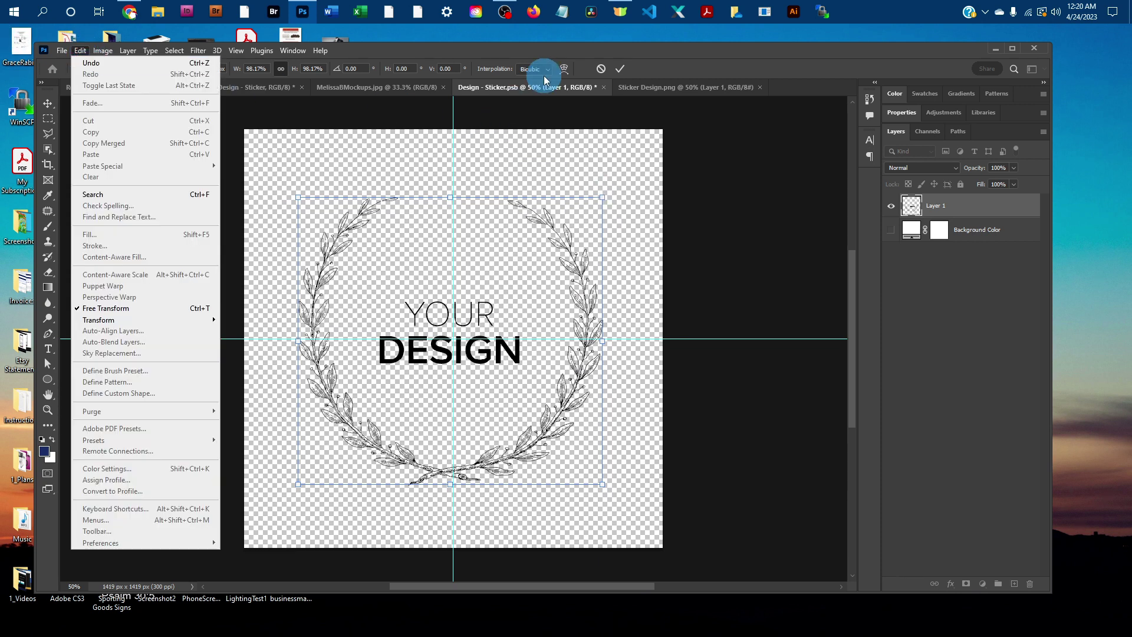
pyautogui.click(652, 124)
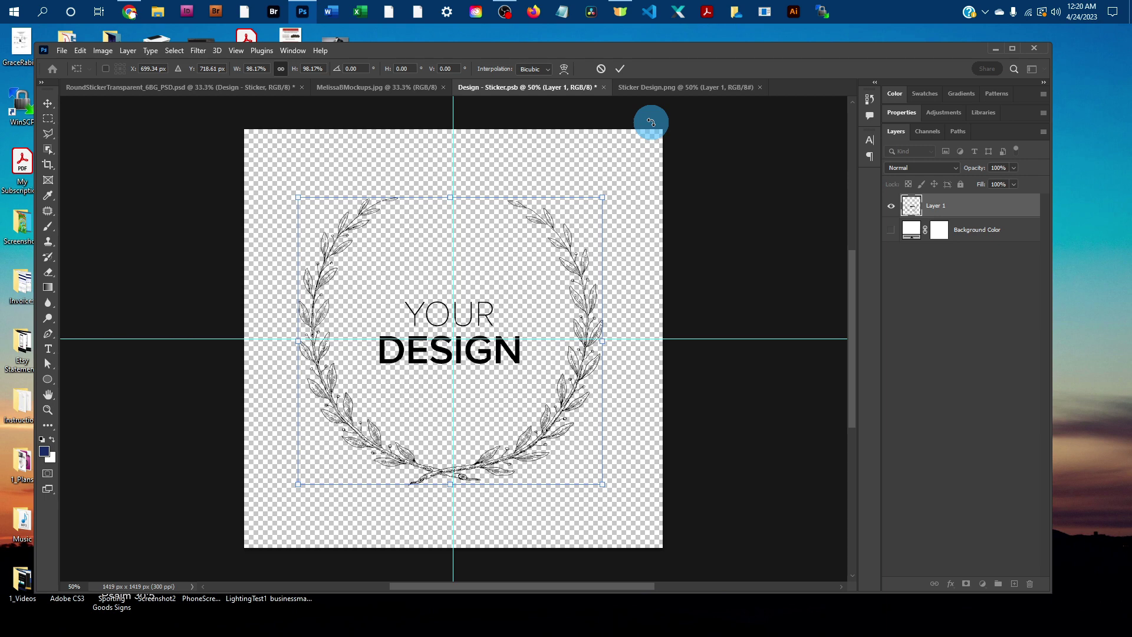
pyautogui.click(603, 199)
pyautogui.moveTo(603, 199)
pyautogui.mouseDown()
pyautogui.moveTo(624, 189)
pyautogui.moveTo(617, 183)
pyautogui.mouseUp()
pyautogui.moveTo(576, 234); pyautogui.dragTo(570, 247)
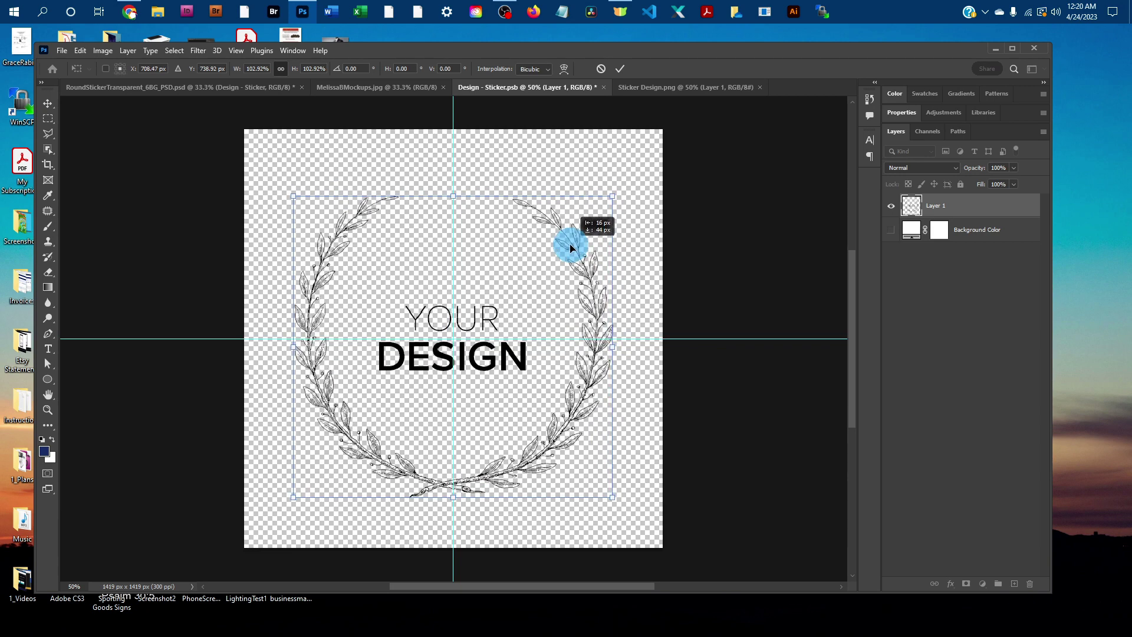
pyautogui.click(437, 194)
# Save the smart object with the transform applied, then close the Design - Sticker.psb and Sticker Design.png tabs
pyautogui.click(62, 51)
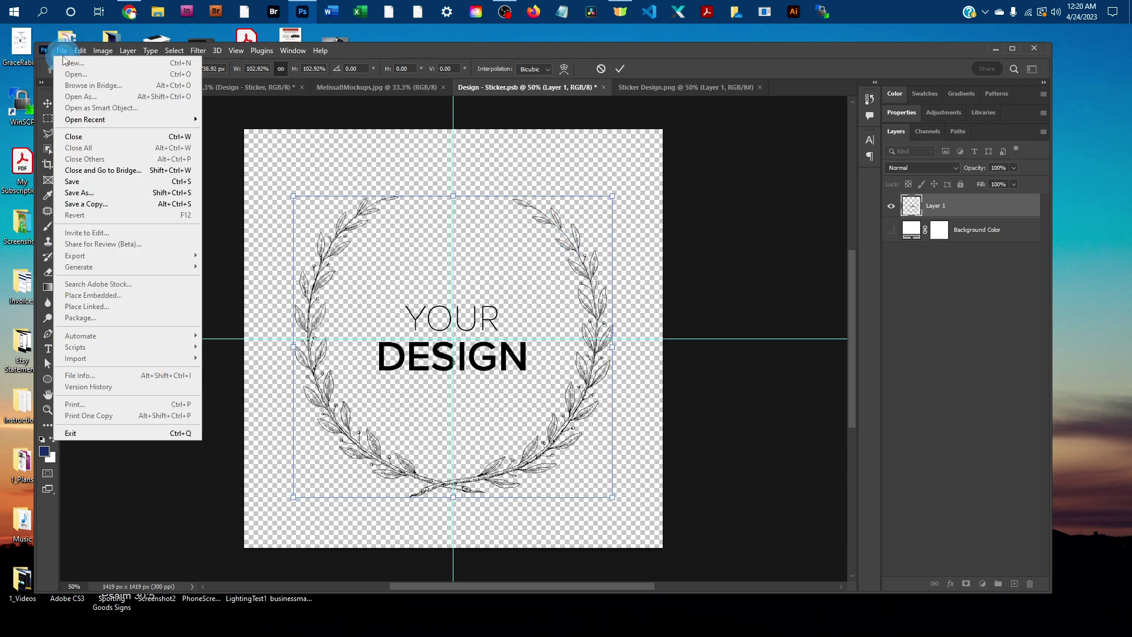
pyautogui.click(97, 181)
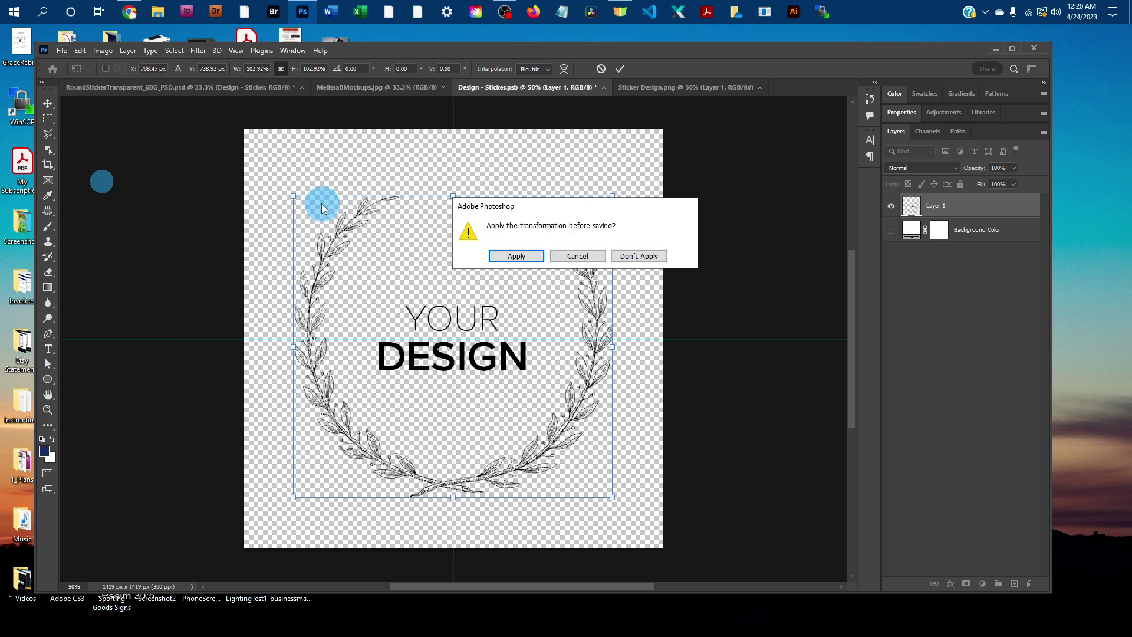
pyautogui.click(515, 256)
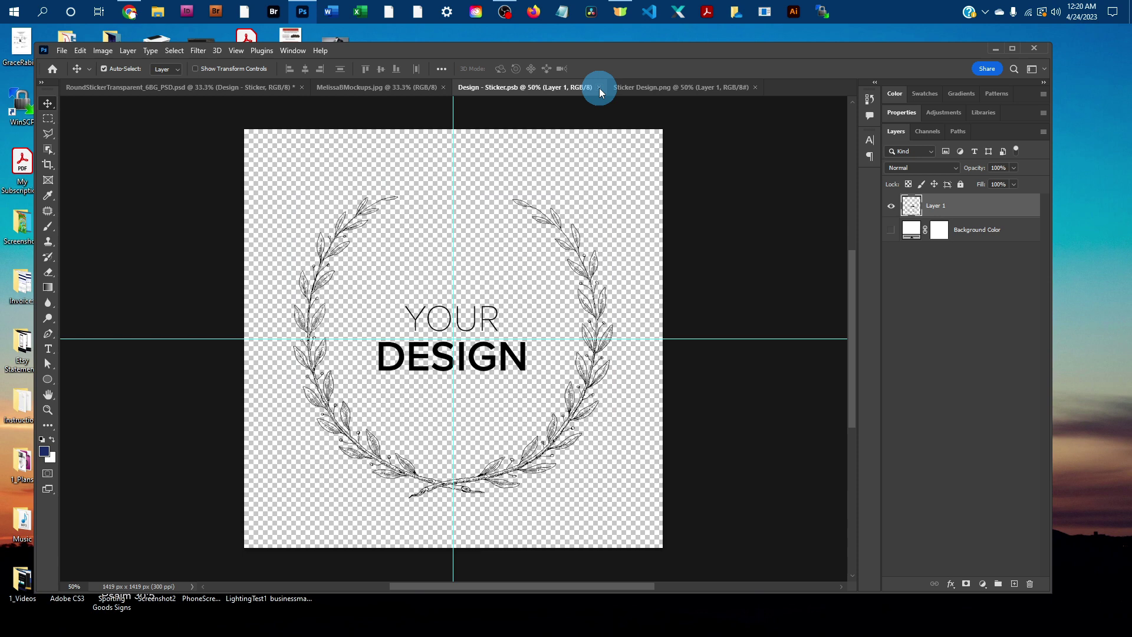
pyautogui.click(599, 87)
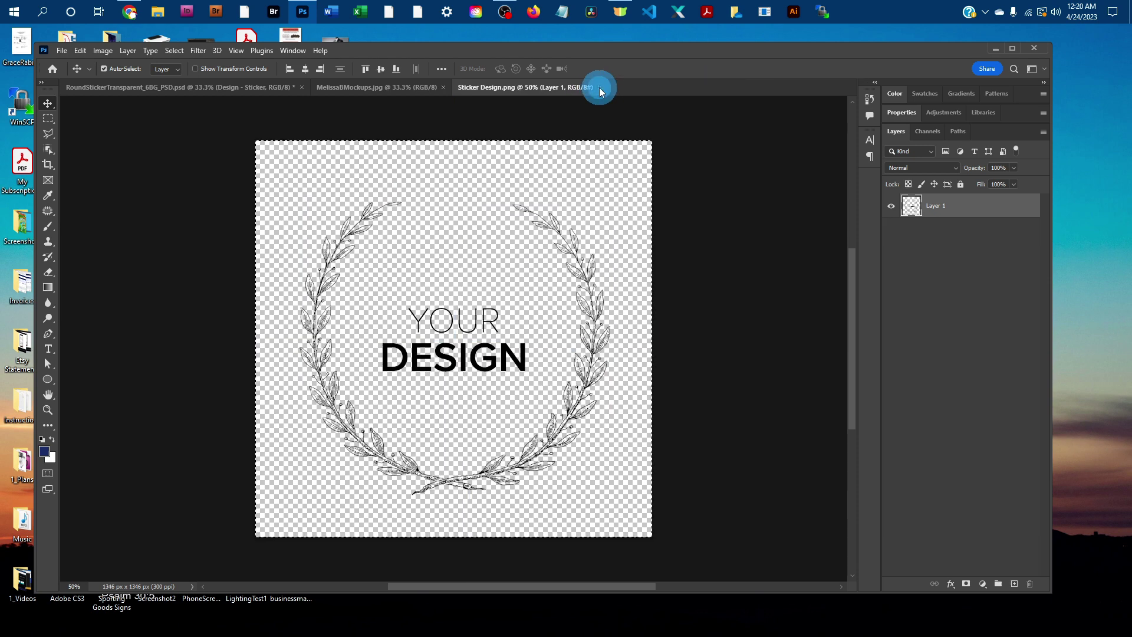
pyautogui.click(600, 88)
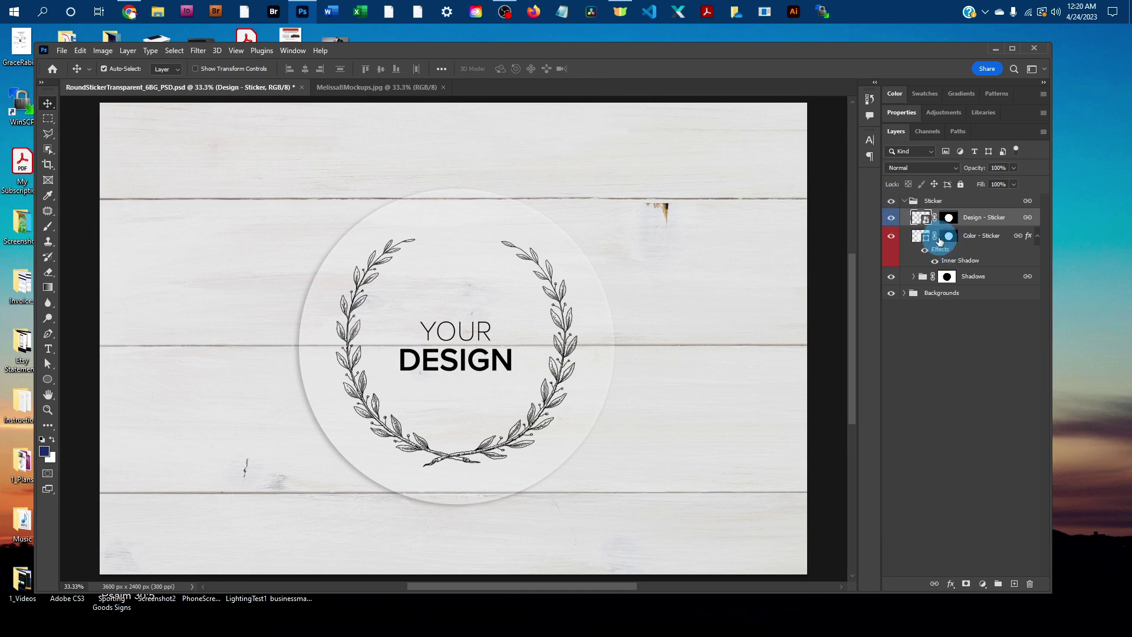
# Keep the Color - Sticker layer in Overlay mode and set its fill to about 16%
pyautogui.moveTo(939, 238); pyautogui.dragTo(943, 273)
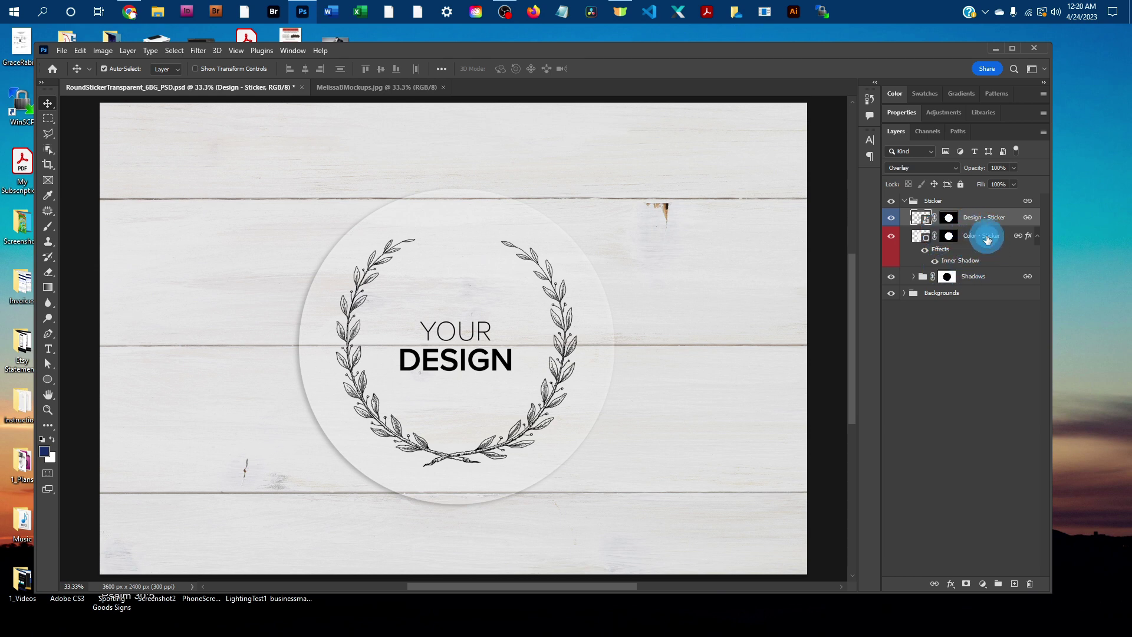
pyautogui.click(987, 239)
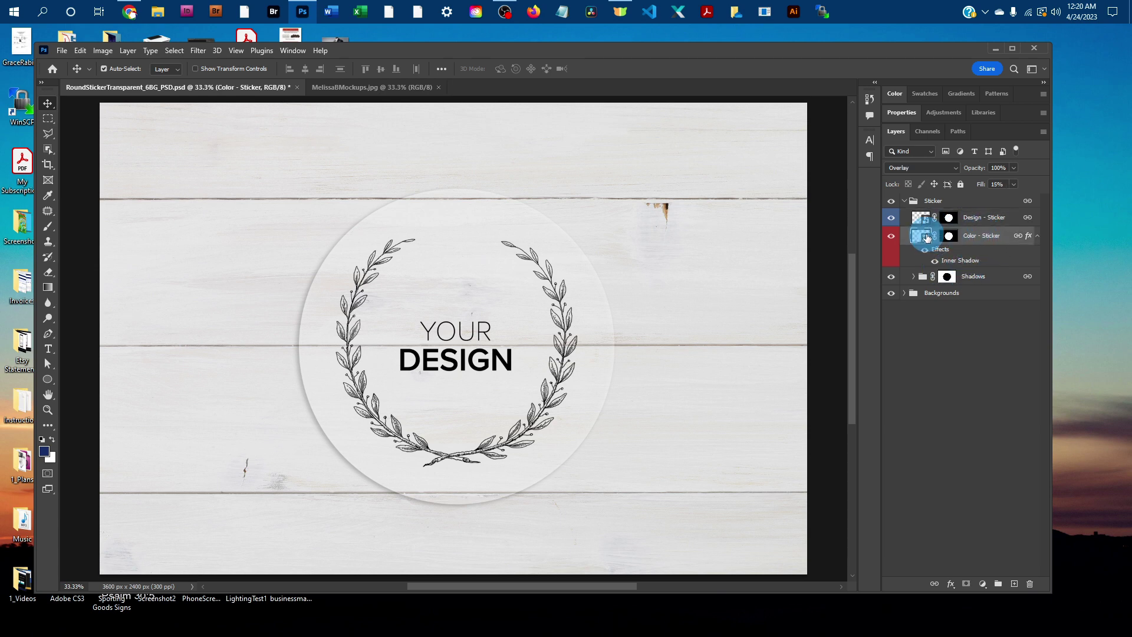
pyautogui.click(898, 170)
pyautogui.click(913, 170)
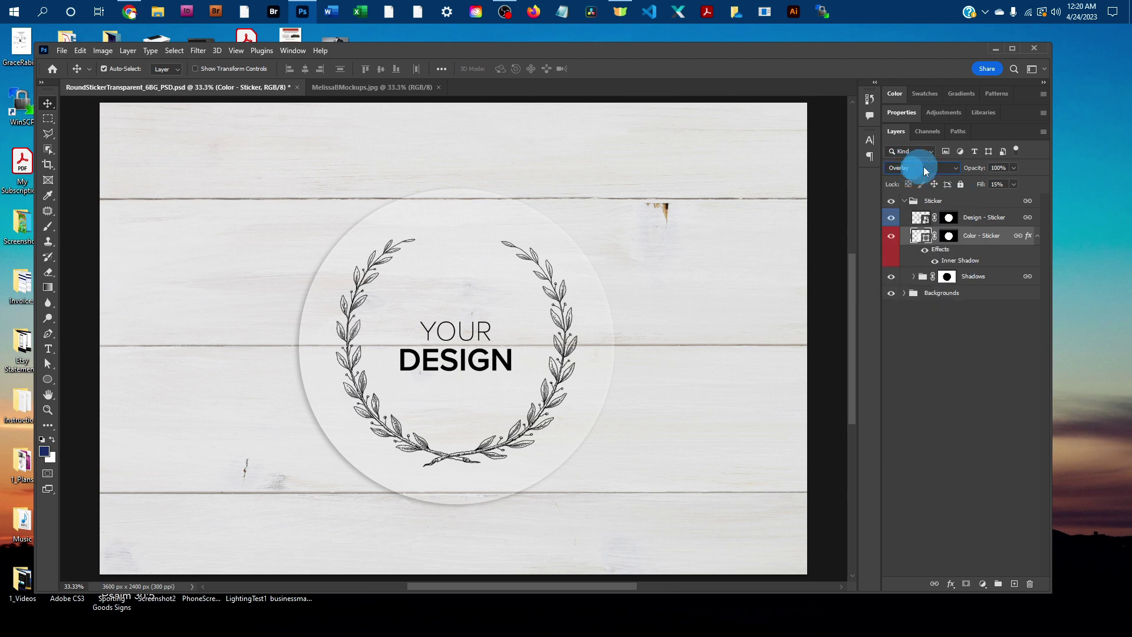
pyautogui.click(999, 185)
pyautogui.click(980, 185)
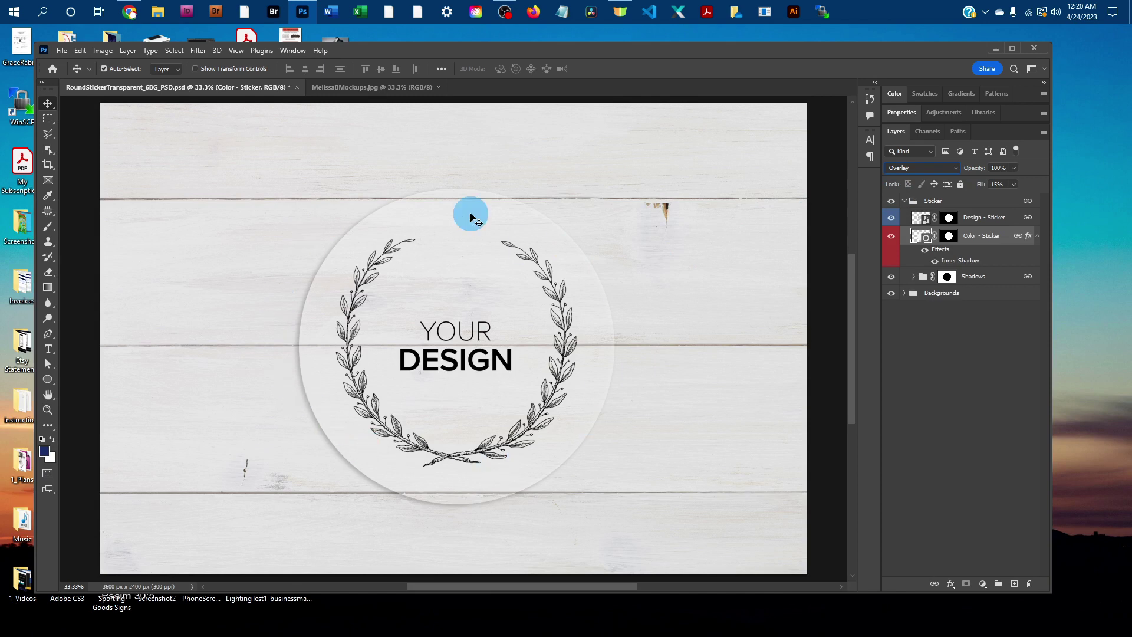
pyautogui.click(1014, 185)
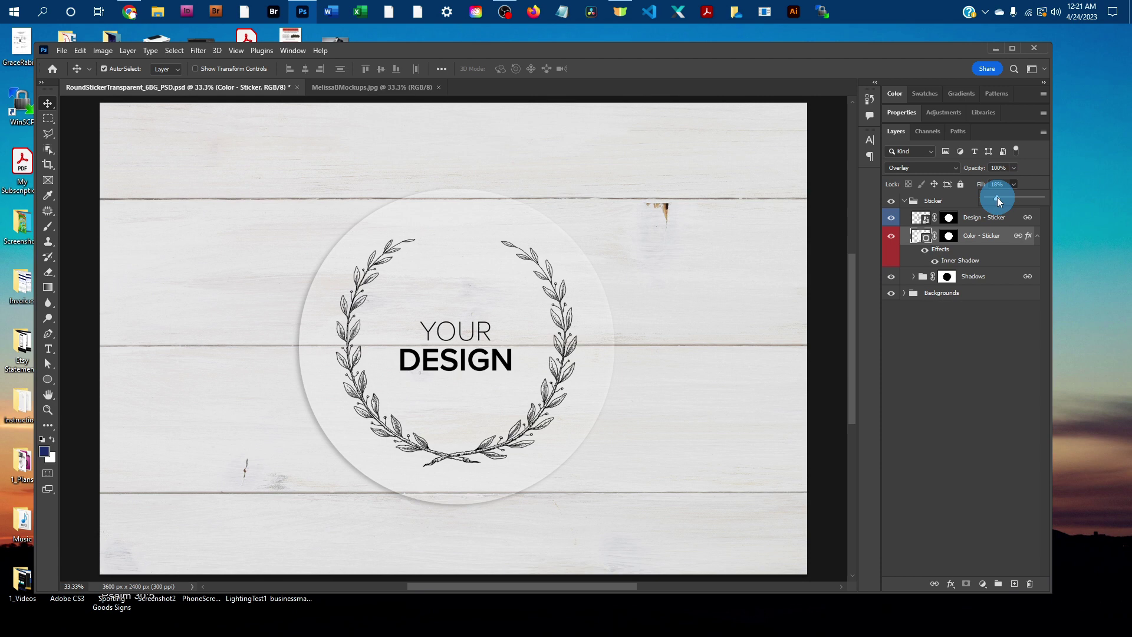
pyautogui.moveTo(997, 198); pyautogui.dragTo(1013, 201)
# Expand Shadows, set the Shadow layer's opacity to 14%, and collapse the Sticker group
pyautogui.click(980, 277)
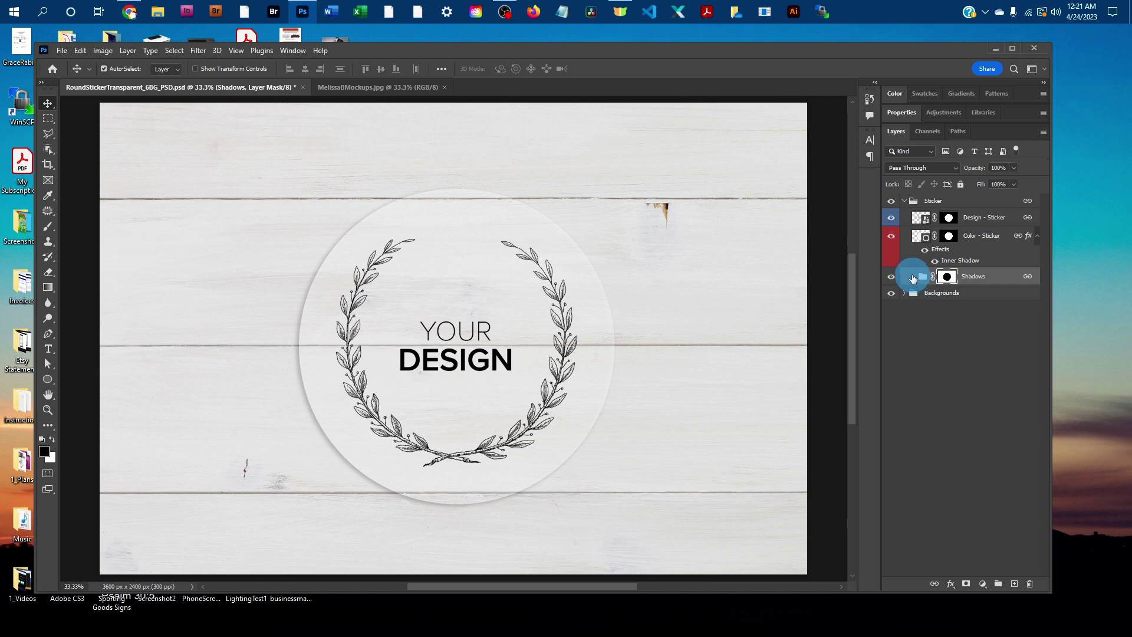
pyautogui.click(912, 282)
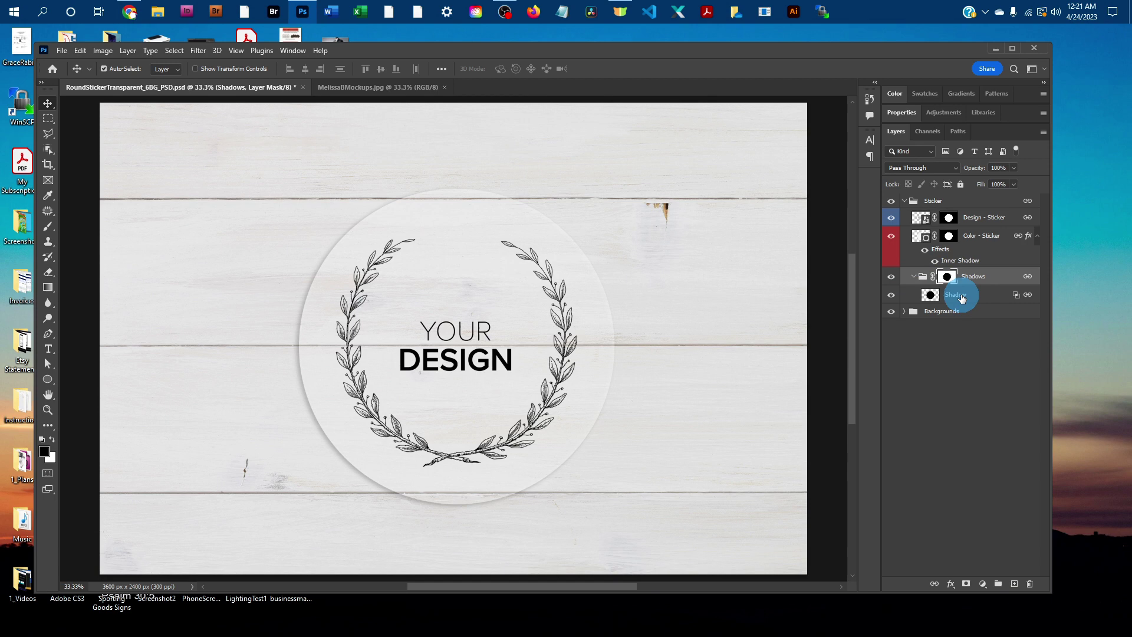
pyautogui.click(956, 293)
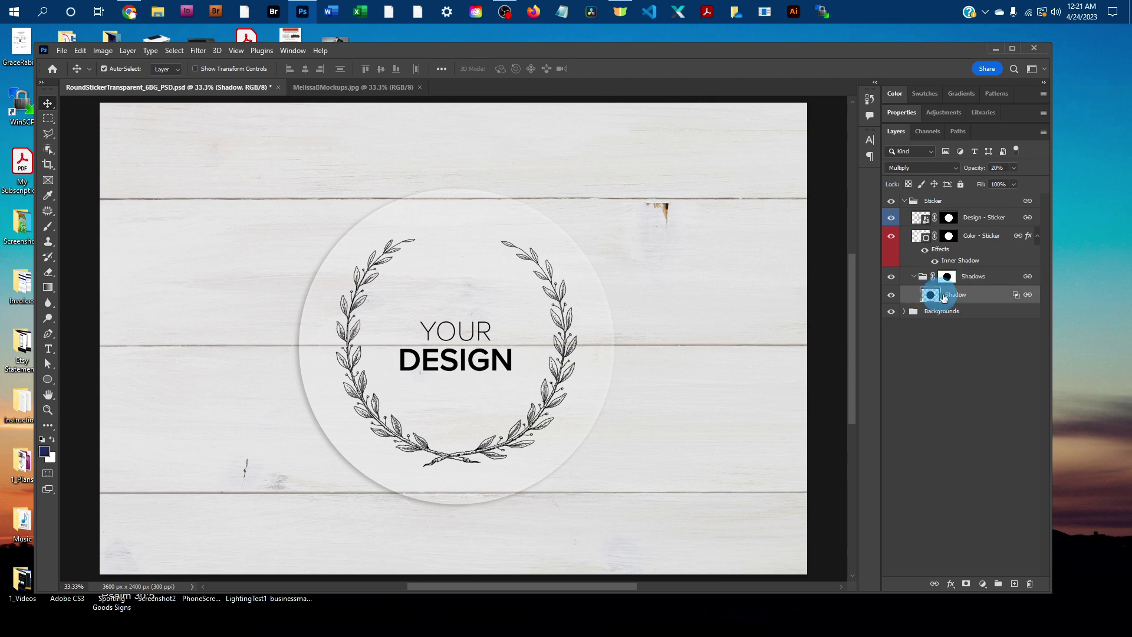
pyautogui.click(1016, 171)
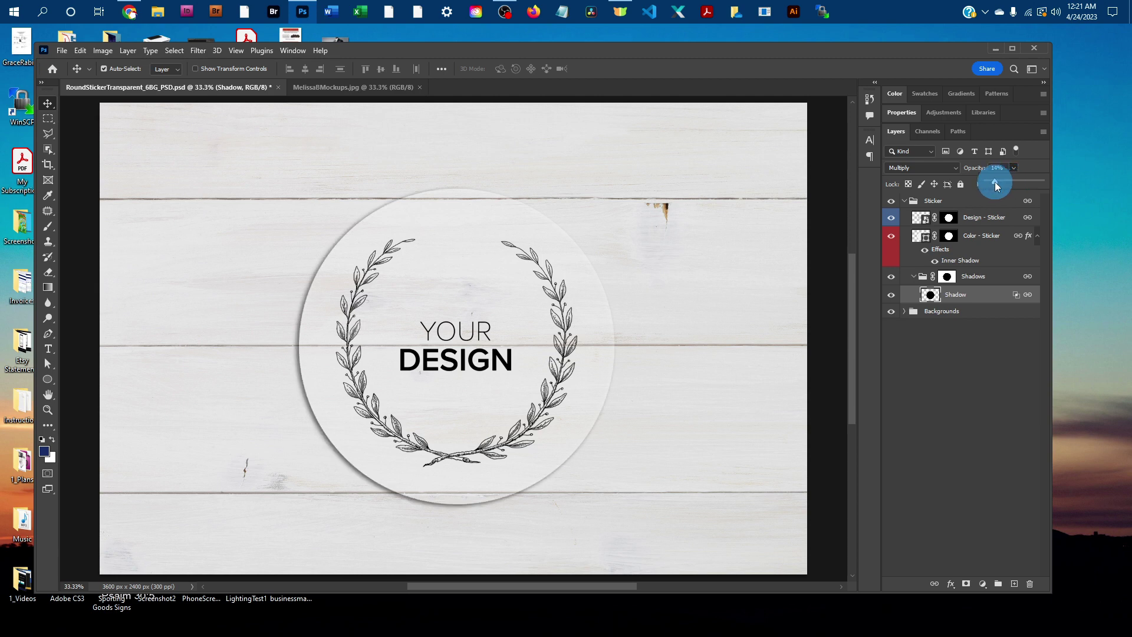
pyautogui.click(904, 201)
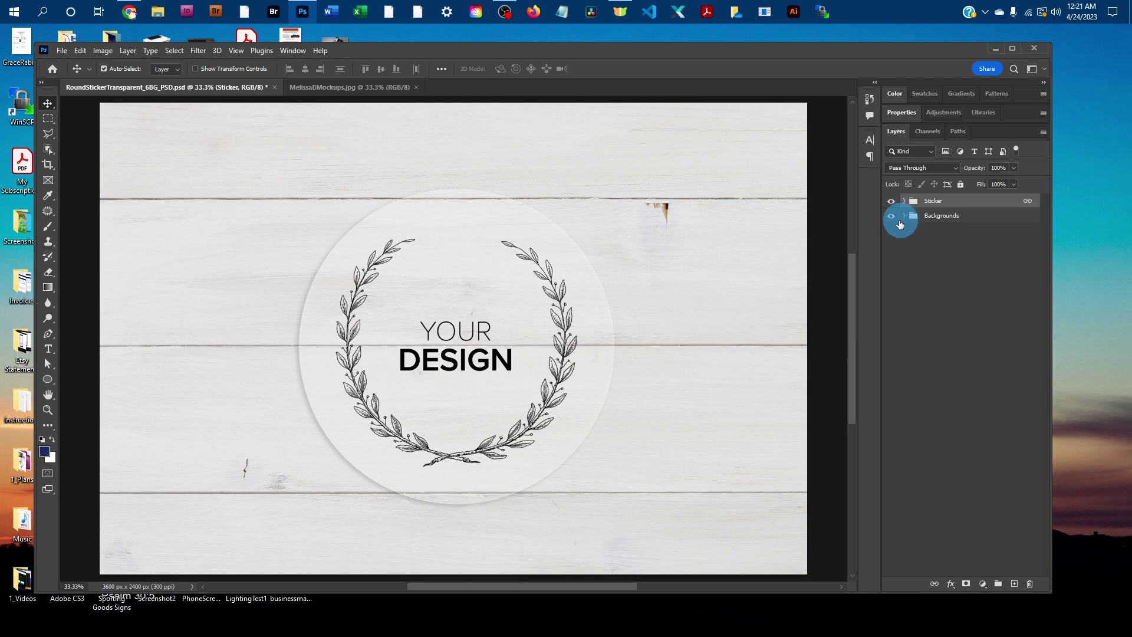
pyautogui.click(907, 216)
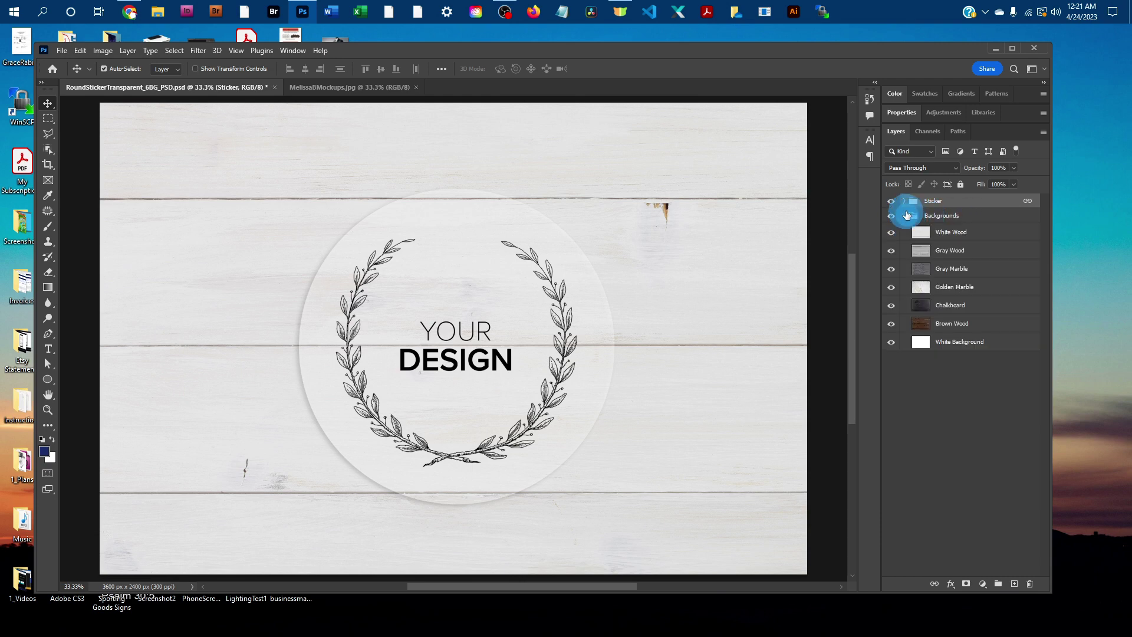
pyautogui.click(890, 234)
pyautogui.click(890, 249)
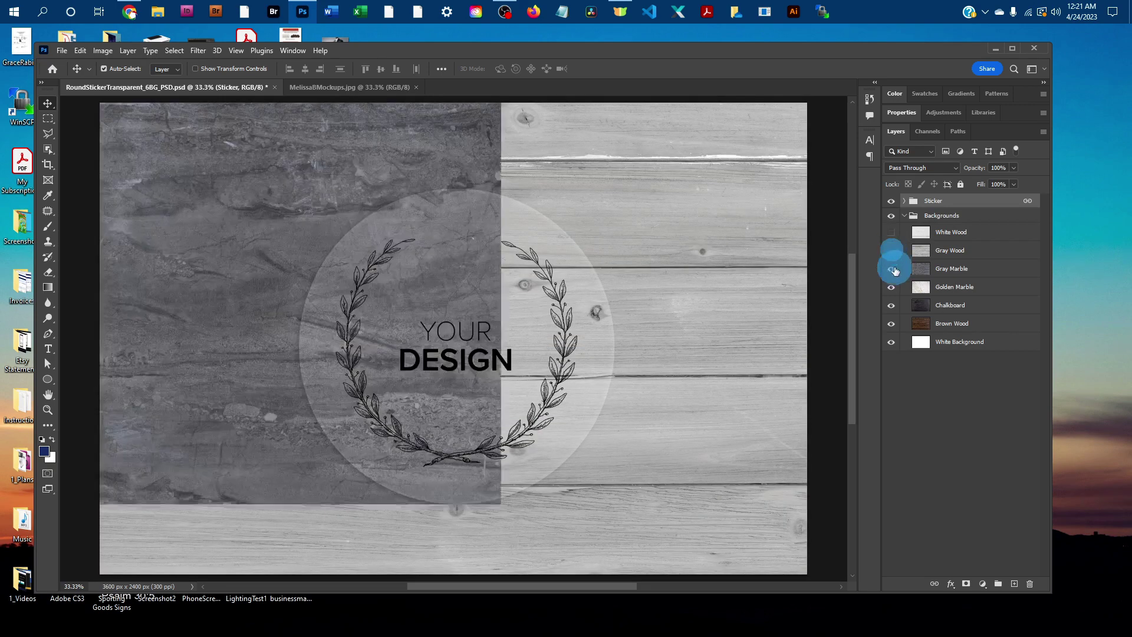
pyautogui.click(892, 269)
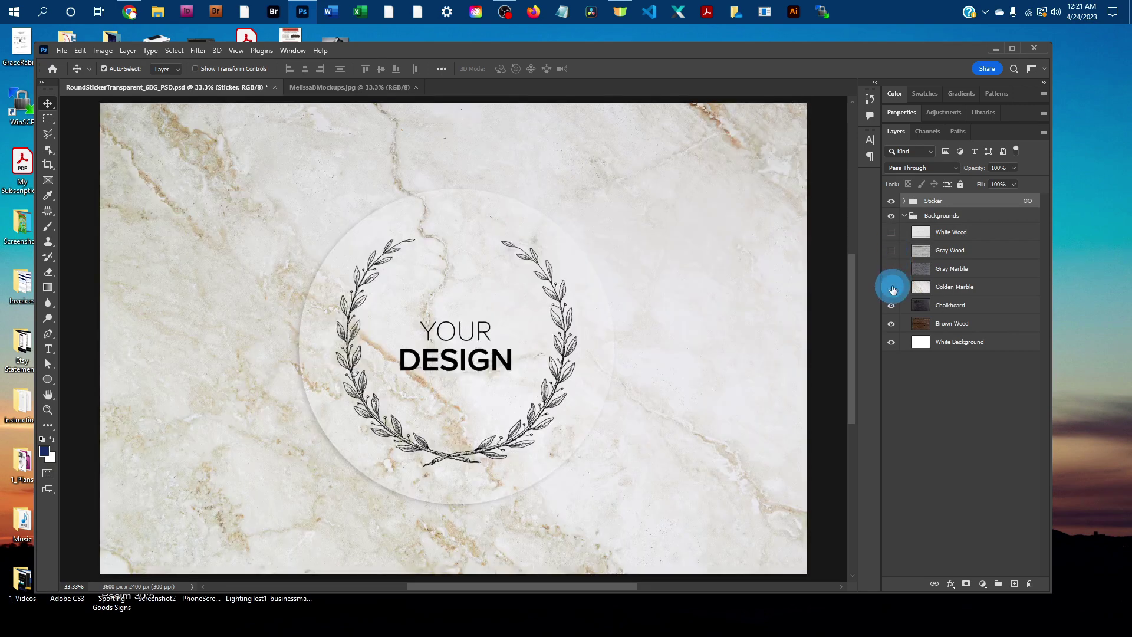
pyautogui.click(893, 289)
pyautogui.moveTo(891, 288); pyautogui.dragTo(898, 216)
pyautogui.click(905, 216)
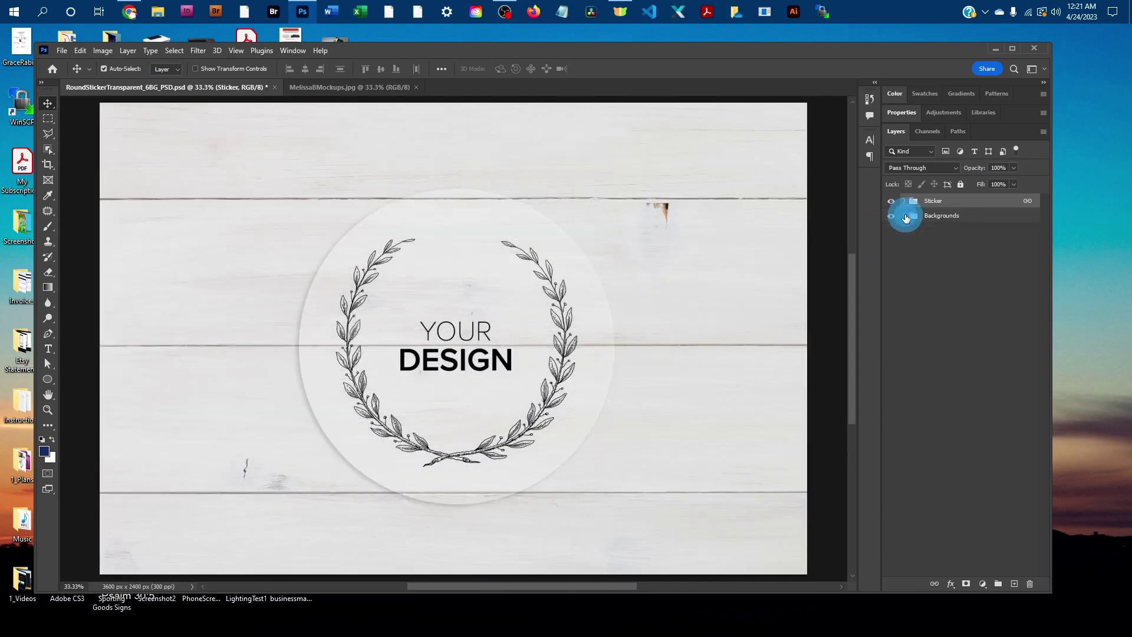
# Save a copy of the mockup with JPEG chosen as the file format
pyautogui.click(62, 56)
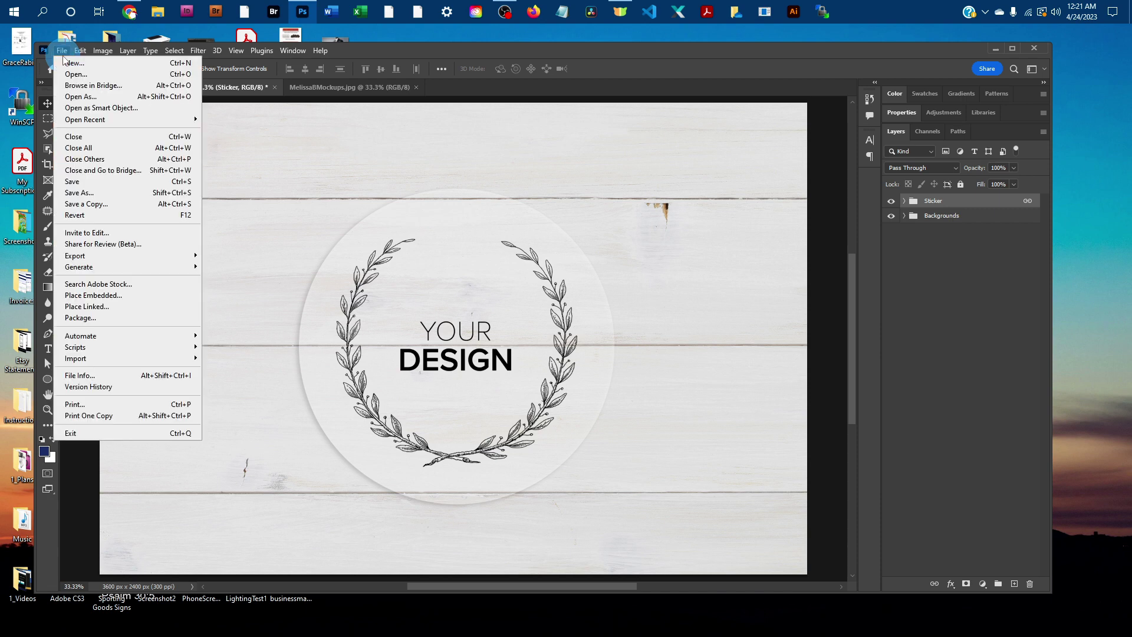
pyautogui.click(91, 204)
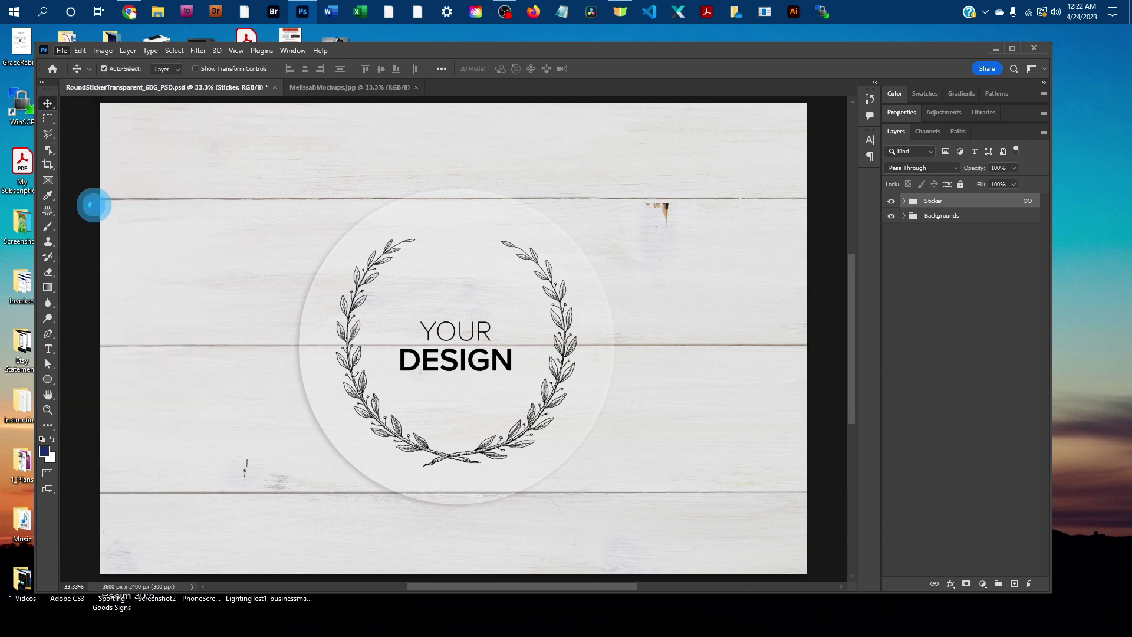
pyautogui.scroll(1, 240, 190)
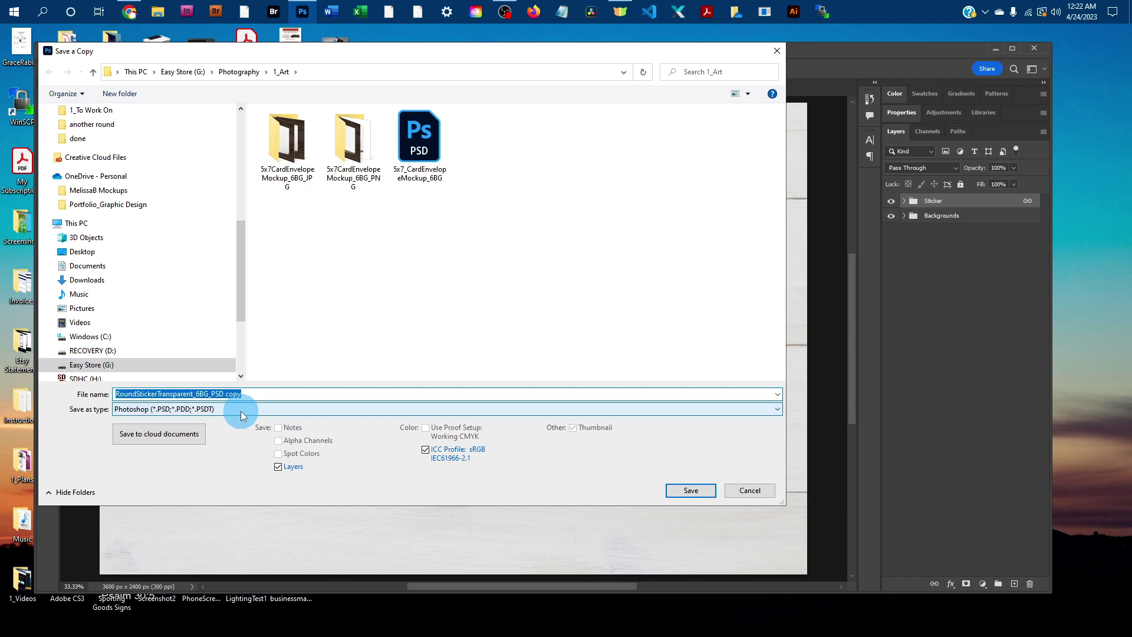
pyautogui.click(192, 412)
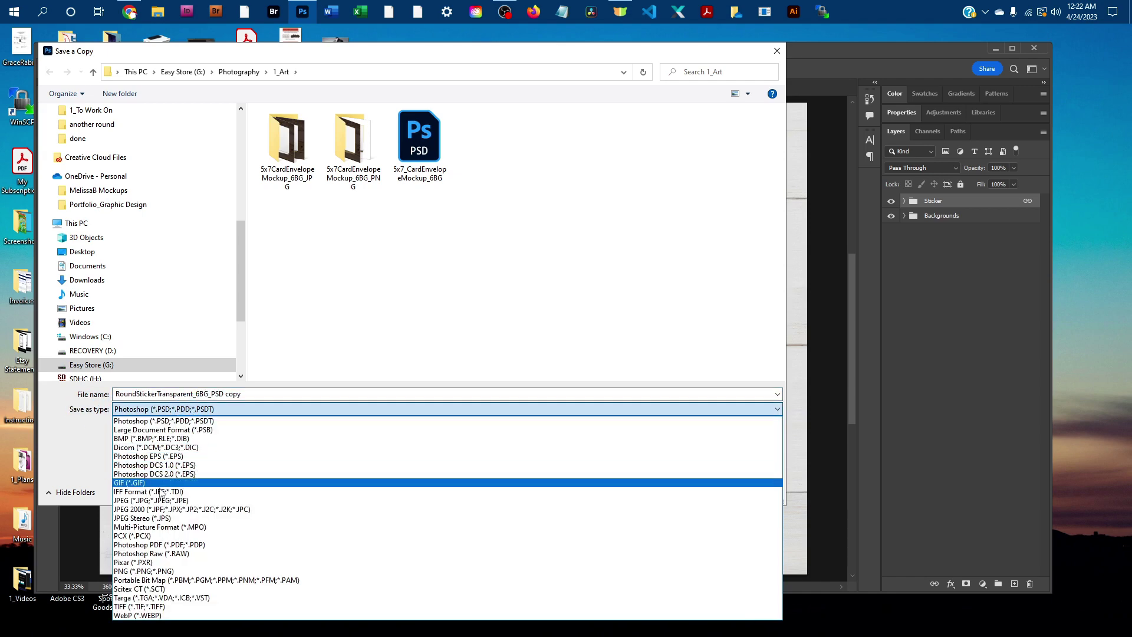
pyautogui.click(158, 501)
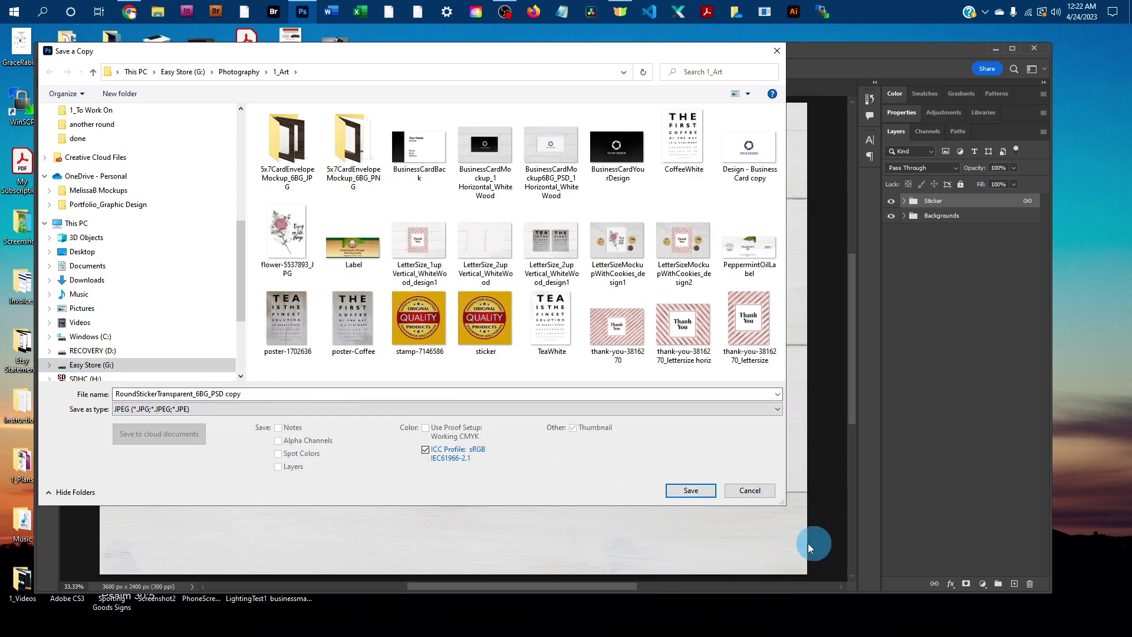
pyautogui.click(693, 490)
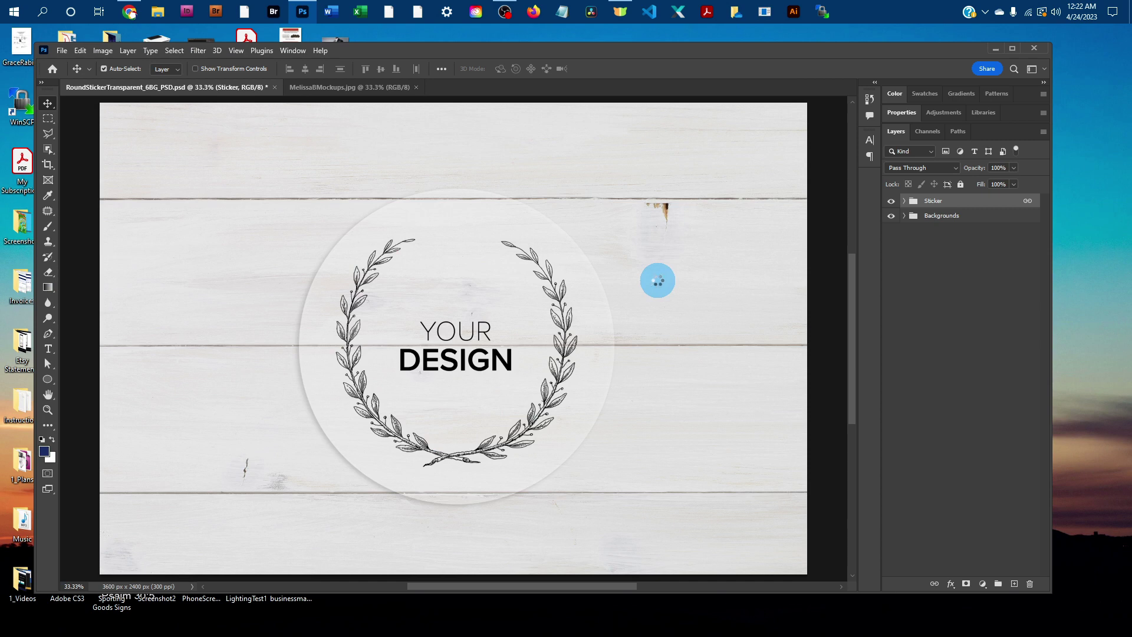
# Accept maximum JPEG quality, then save the layered file as RoundStickerTransparent_6BG_PSD_design1.psd
pyautogui.click(631, 178)
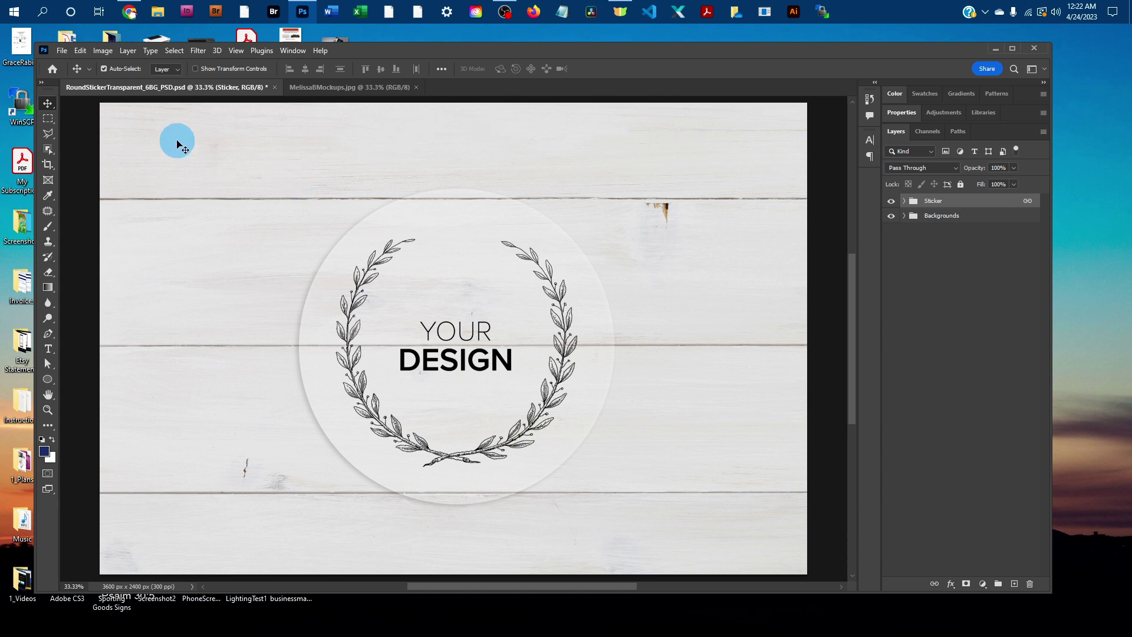
pyautogui.click(66, 58)
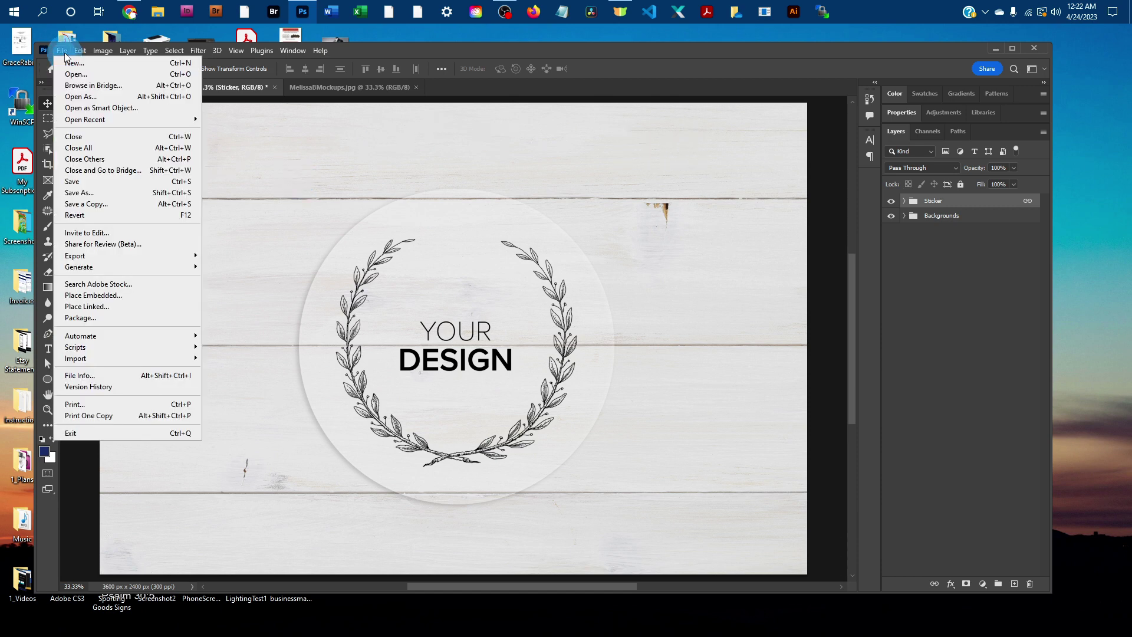
pyautogui.click(116, 195)
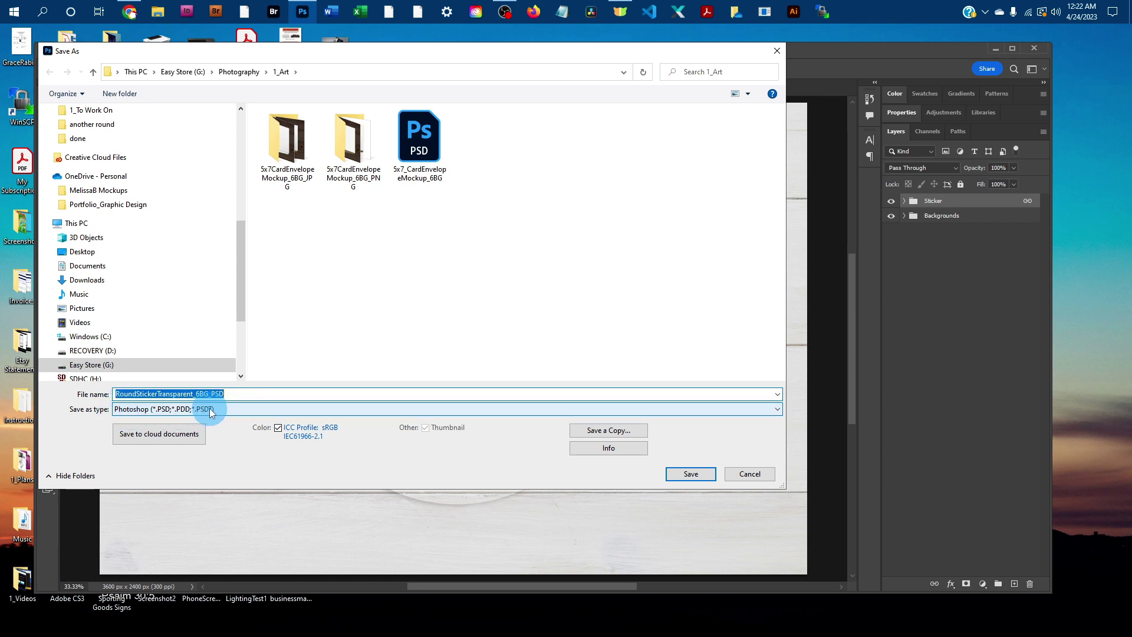
pyautogui.click(250, 394)
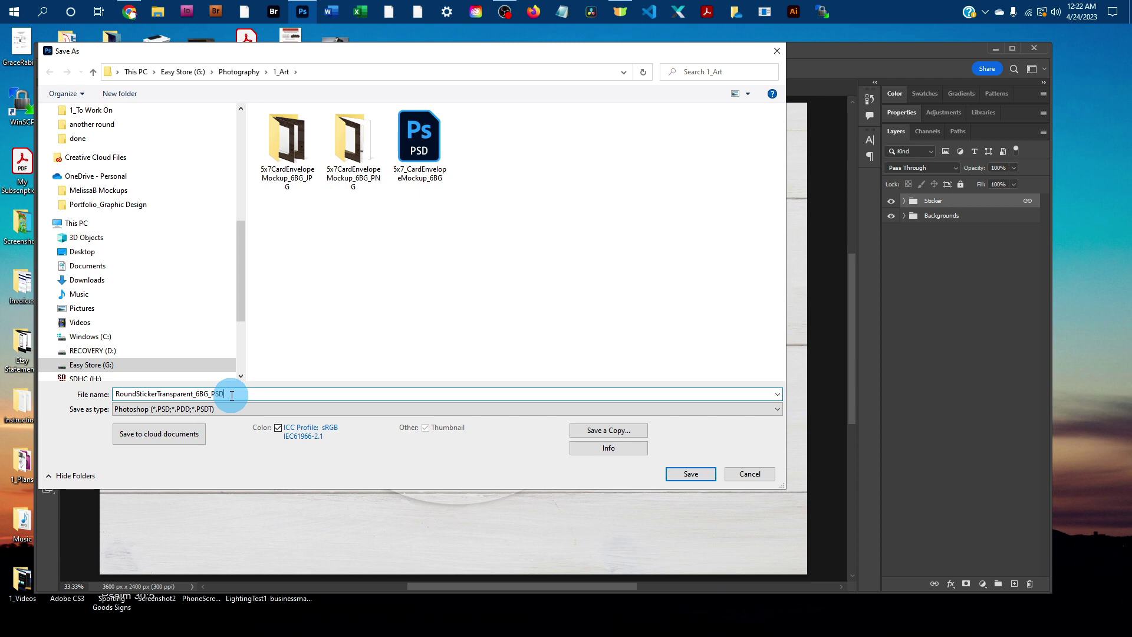
pyautogui.write('_design1')
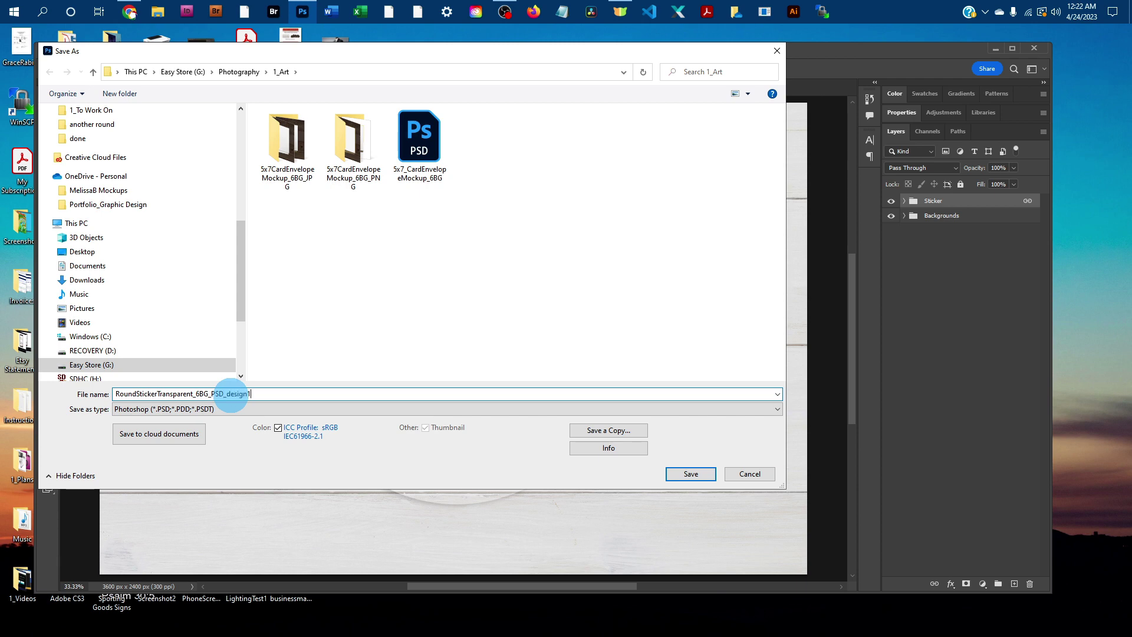
pyautogui.click(705, 475)
pyautogui.click(695, 201)
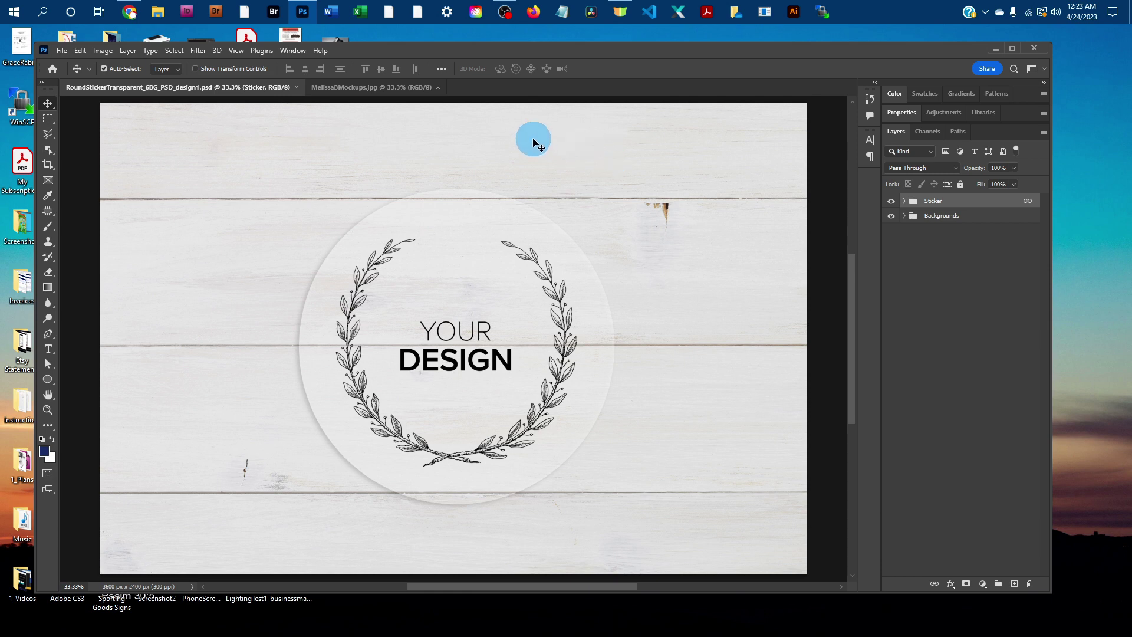
# Switch to the MelissaBMockups.jpg promotional card document
pyautogui.click(378, 88)
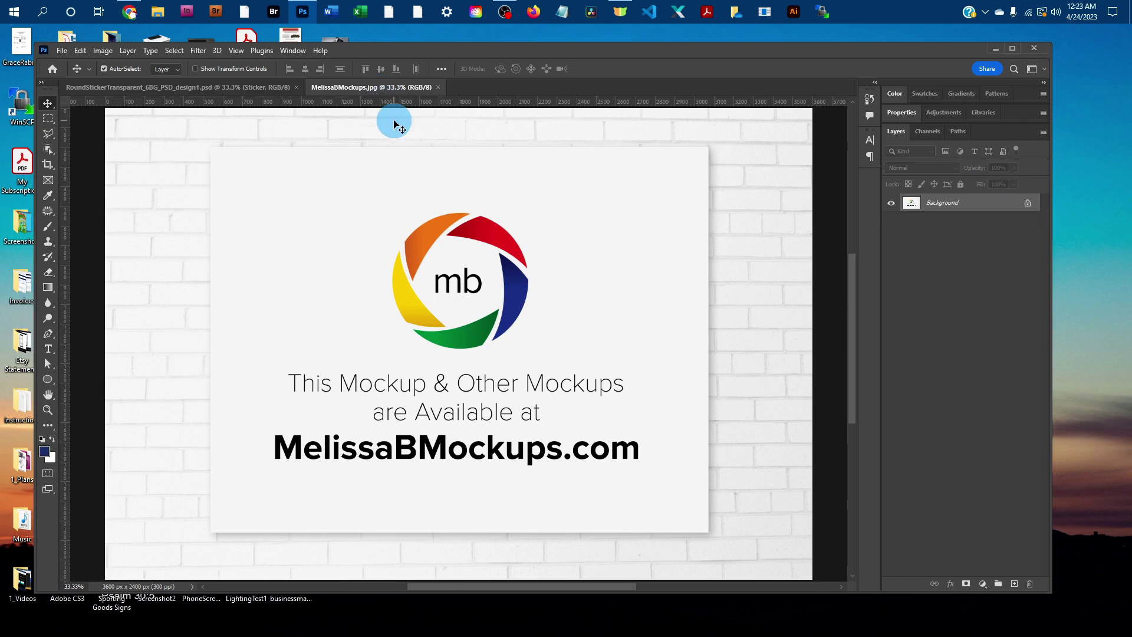